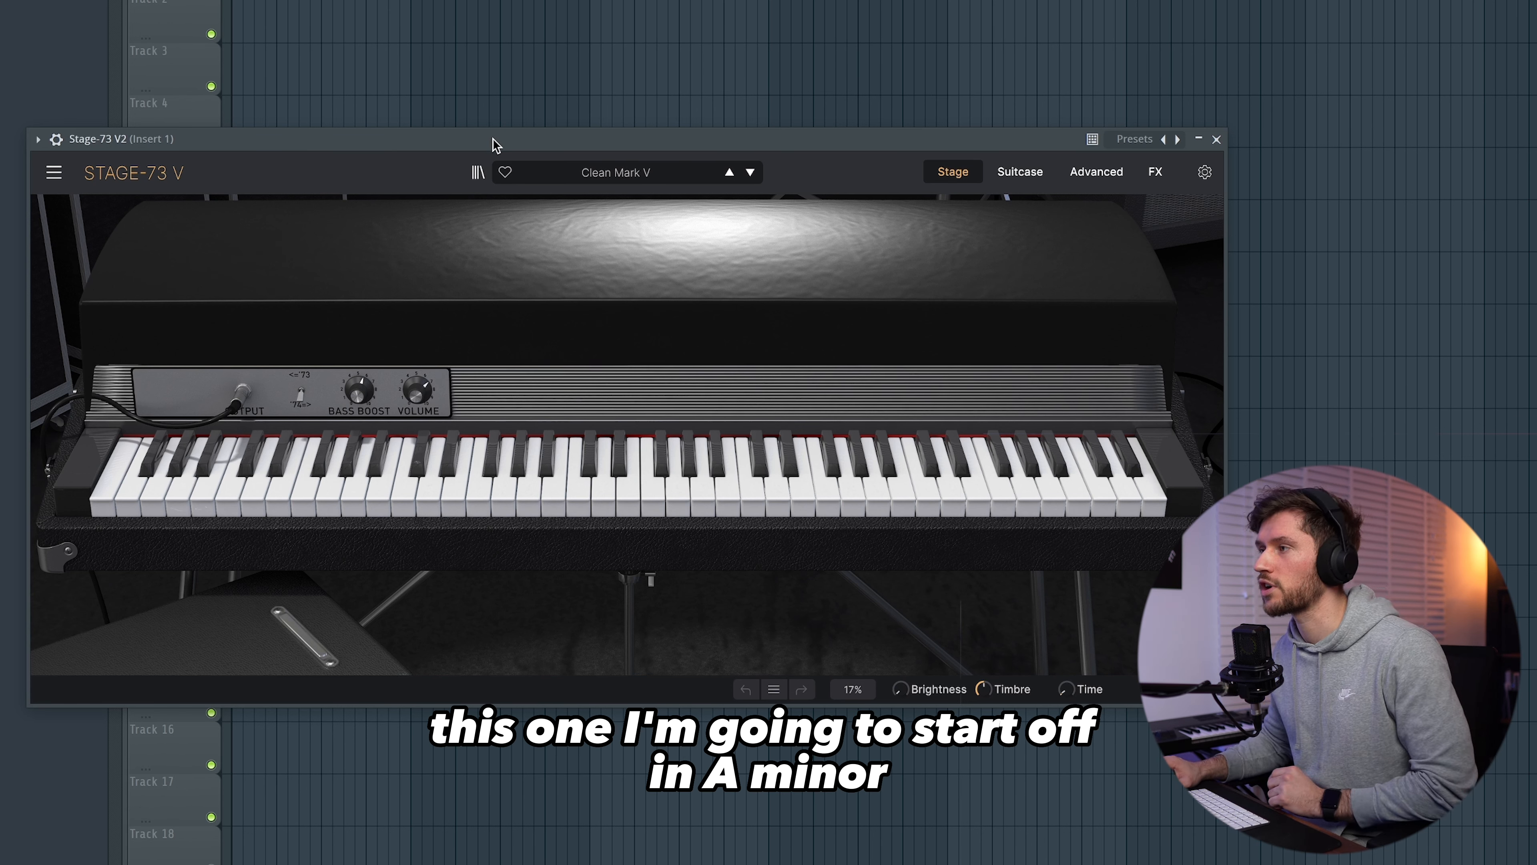
Step: Open the Stage-73 V2 channel's piano roll and bring up the scale highlighting choices for A minor
click(1218, 138)
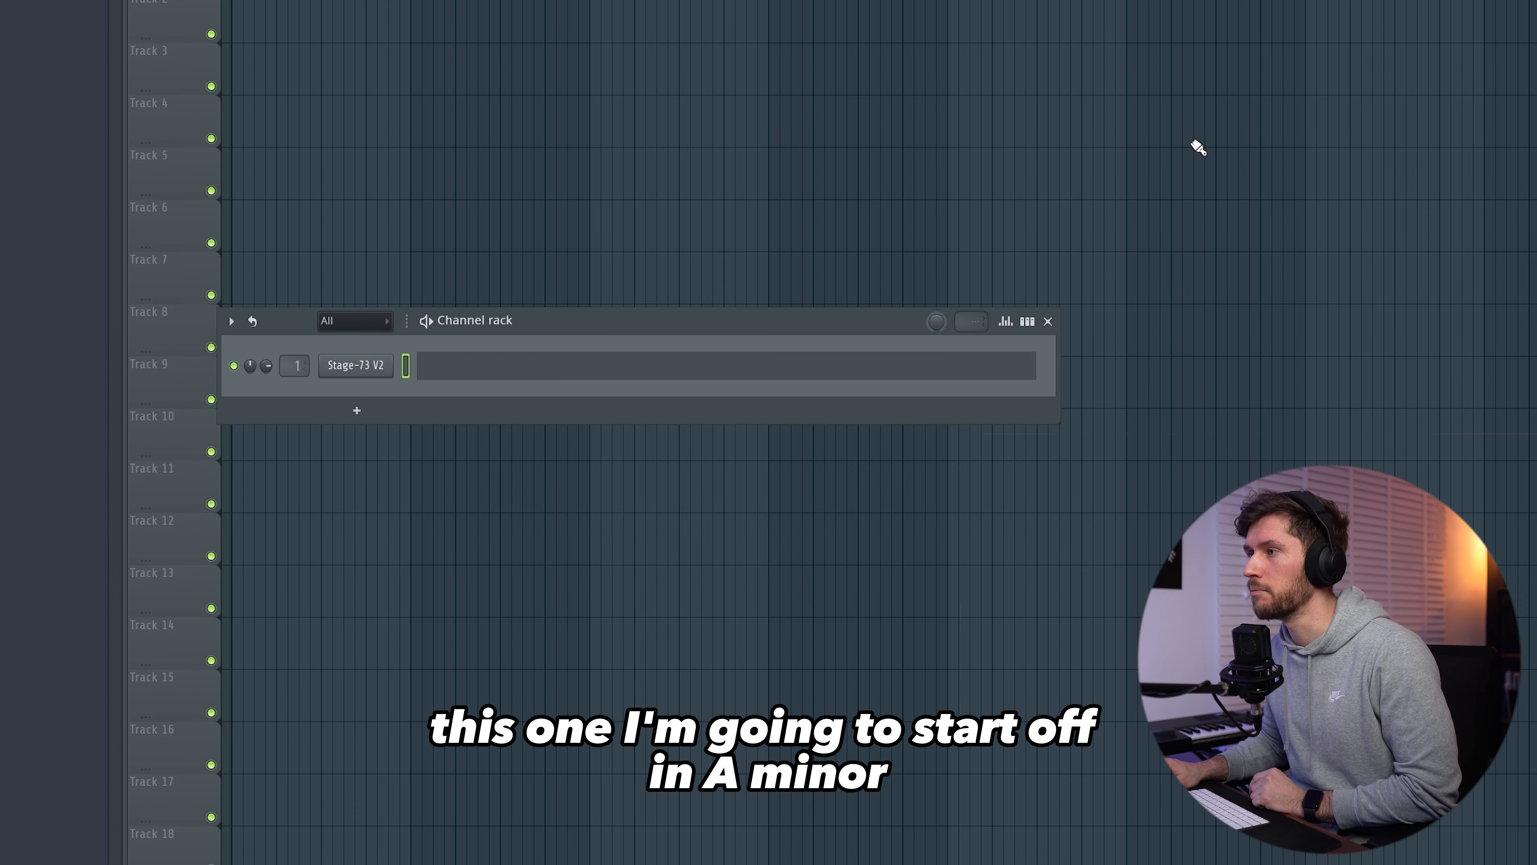
click(564, 362)
click(18, 12)
mouse_move(61, 112)
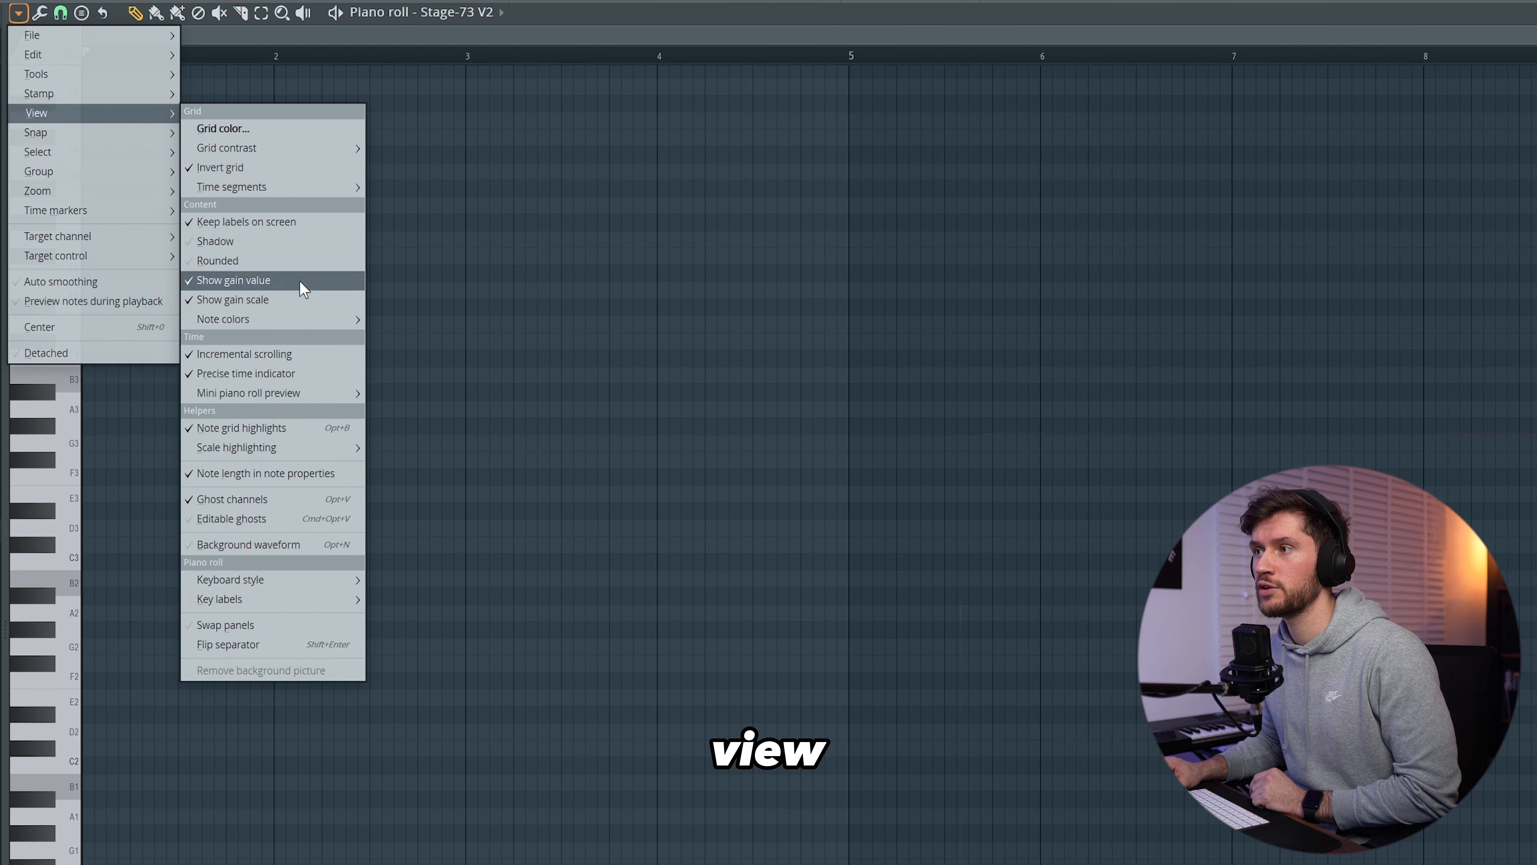
mouse_move(252, 453)
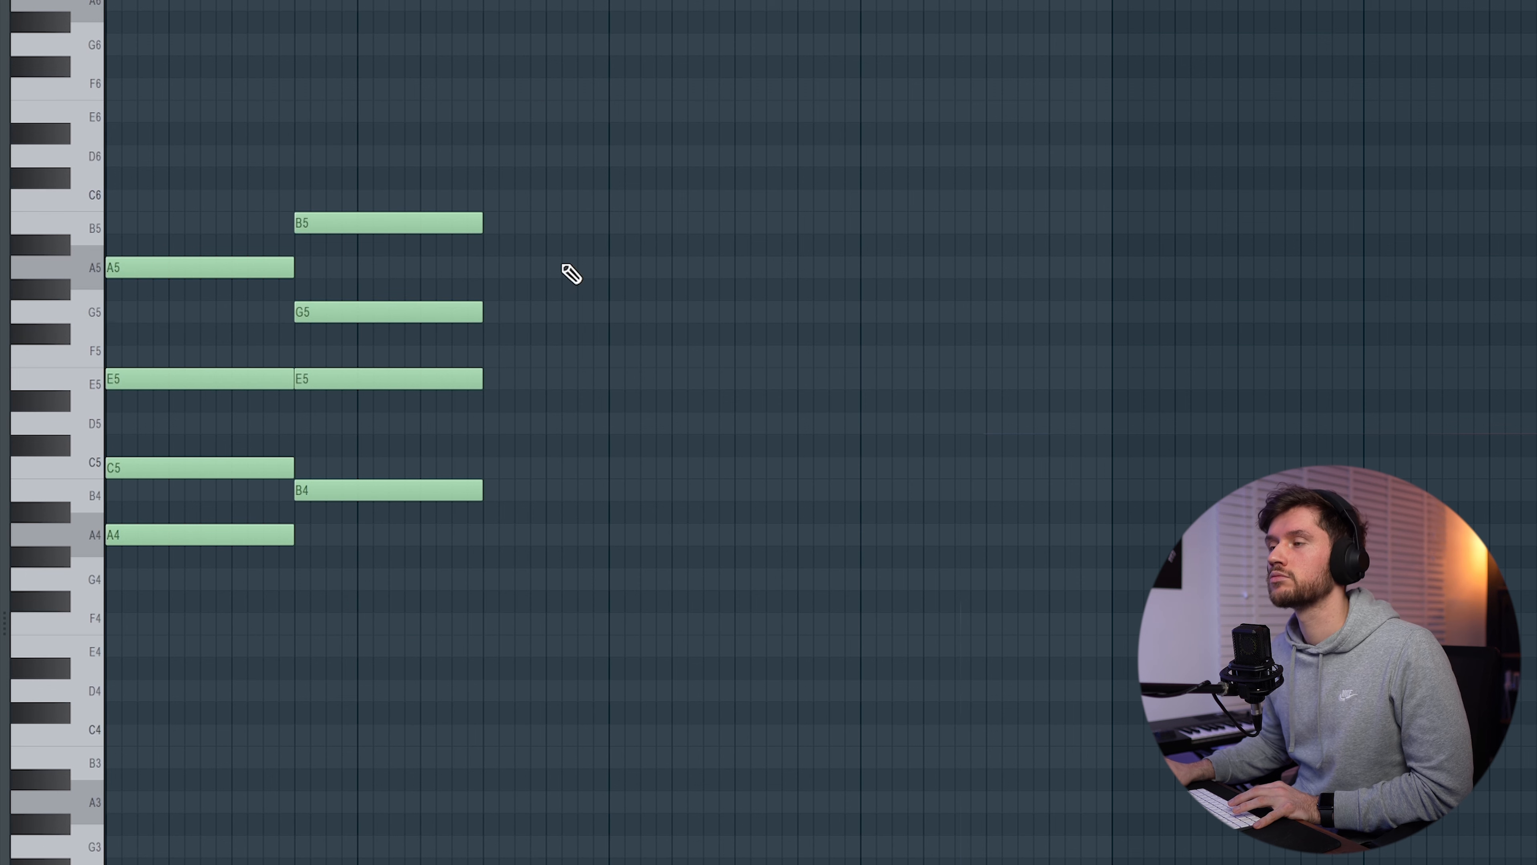
Step: Lower the third chord to C5, E5, G5 and C6, and copy the second chord directly after it
key(space)
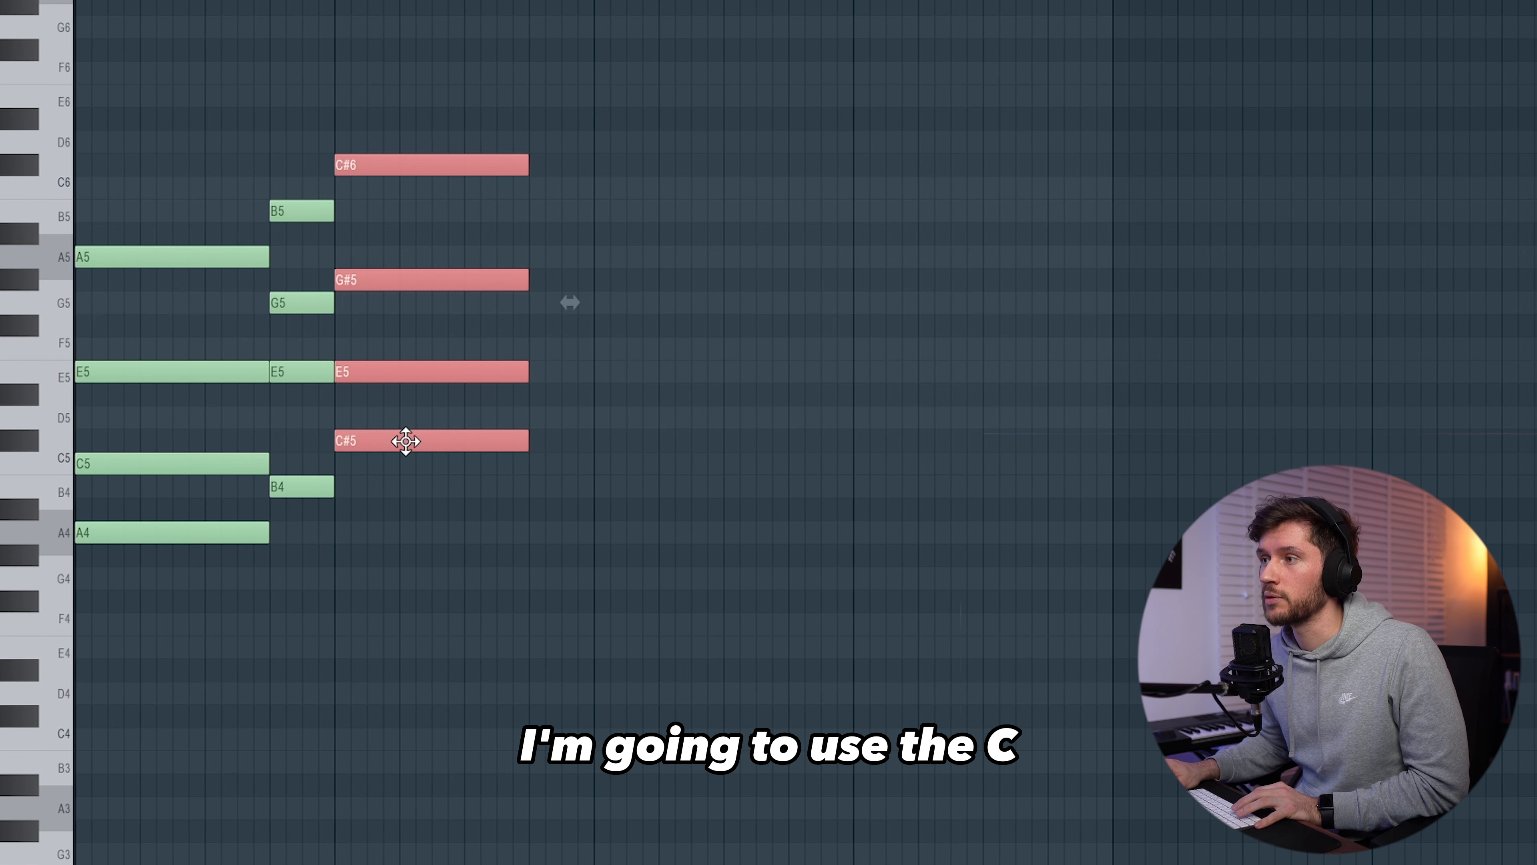
drag(405, 439, 406, 473)
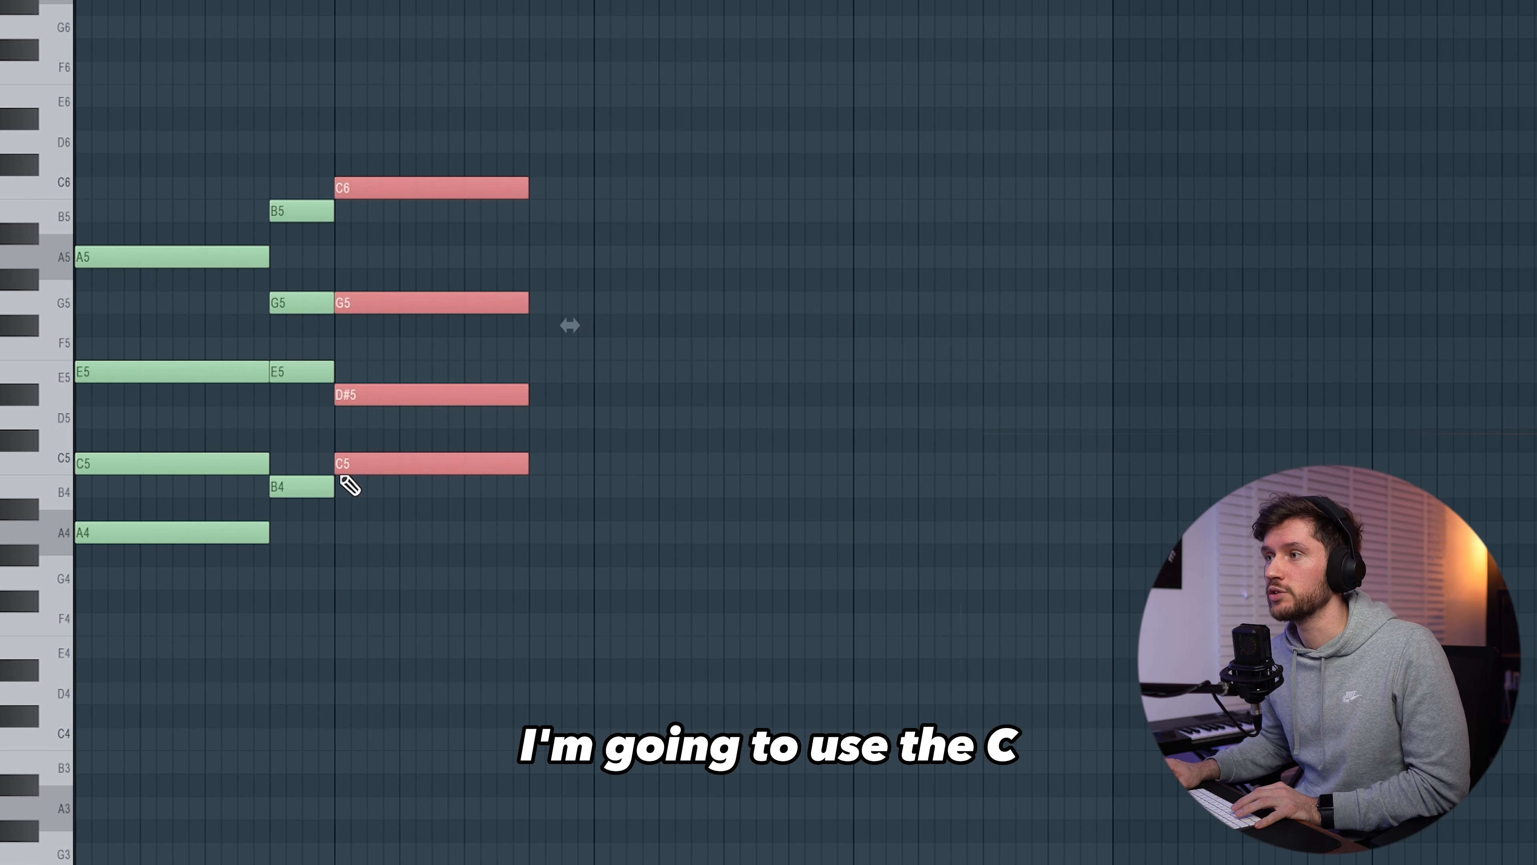
key(space)
click(768, 391)
right_click(769, 391)
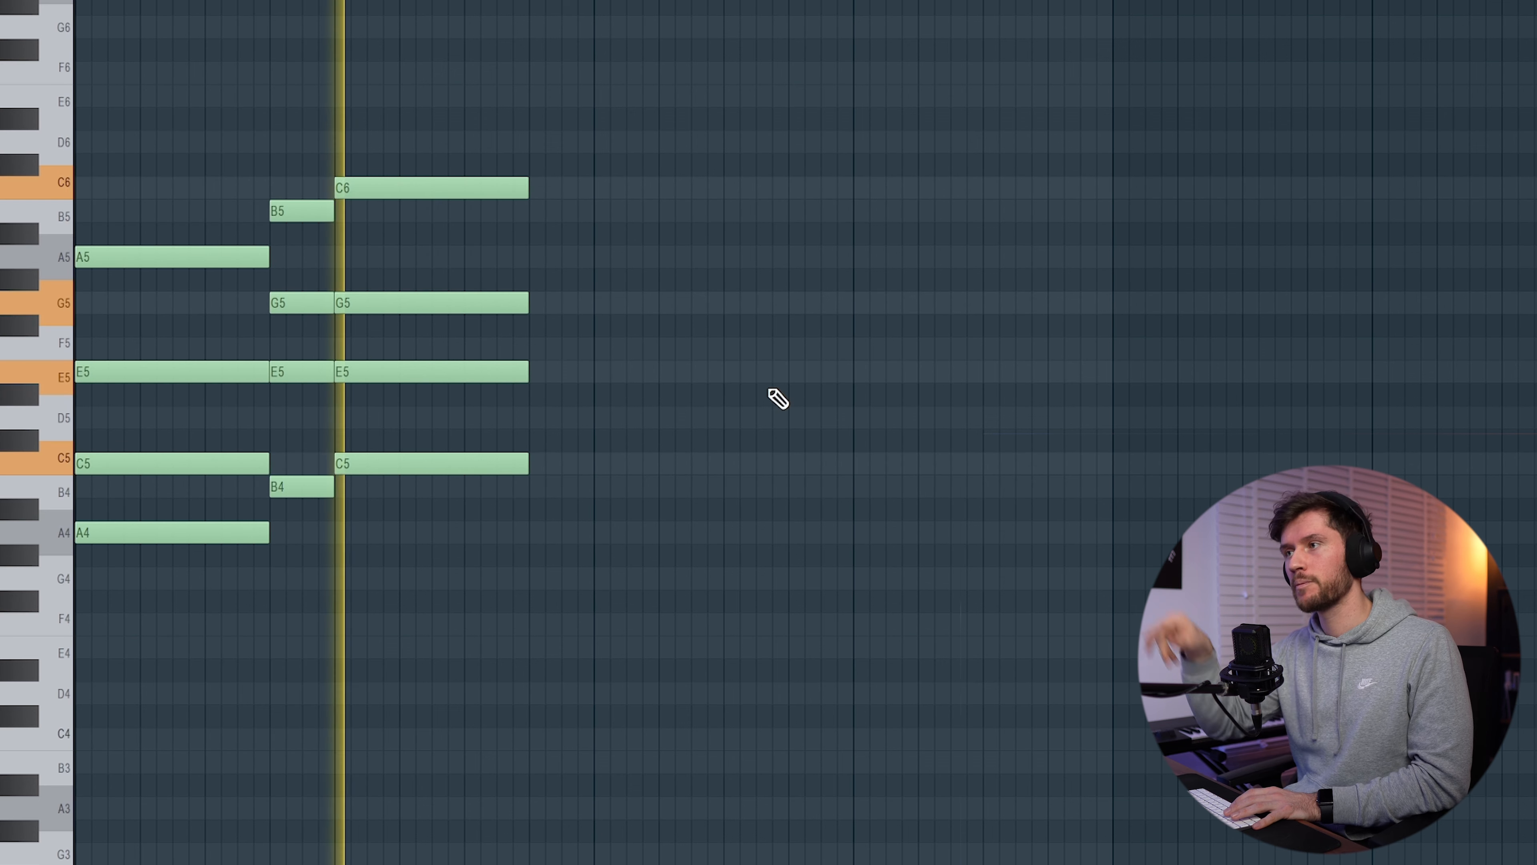
drag(299, 481, 549, 474)
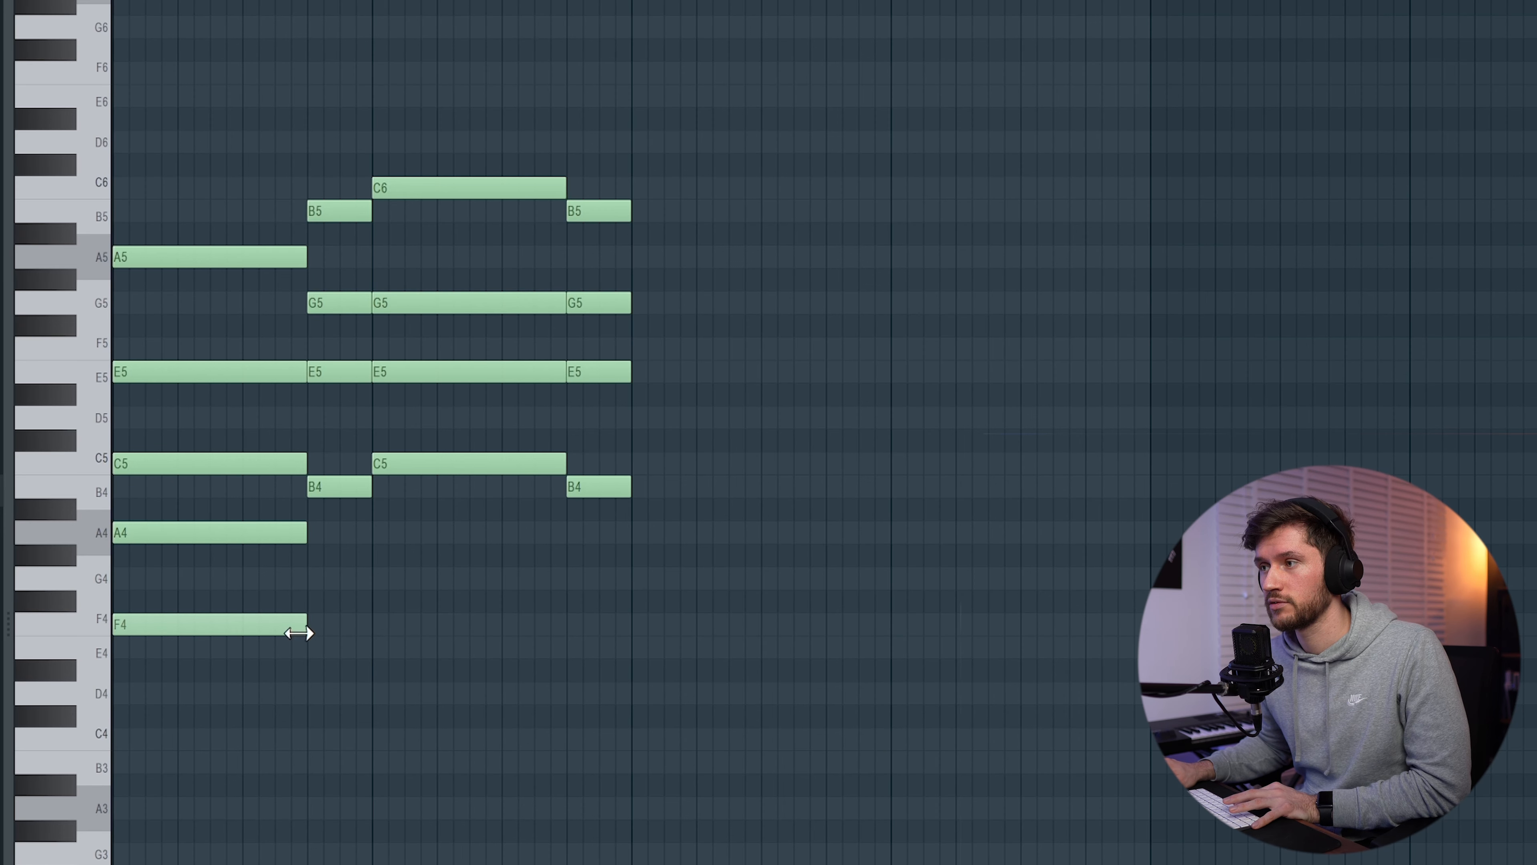
Step: Add the bass notes F3, G3, A3 and G3 under the four chords, each matching its chord's length
drag(378, 727, 296, 665)
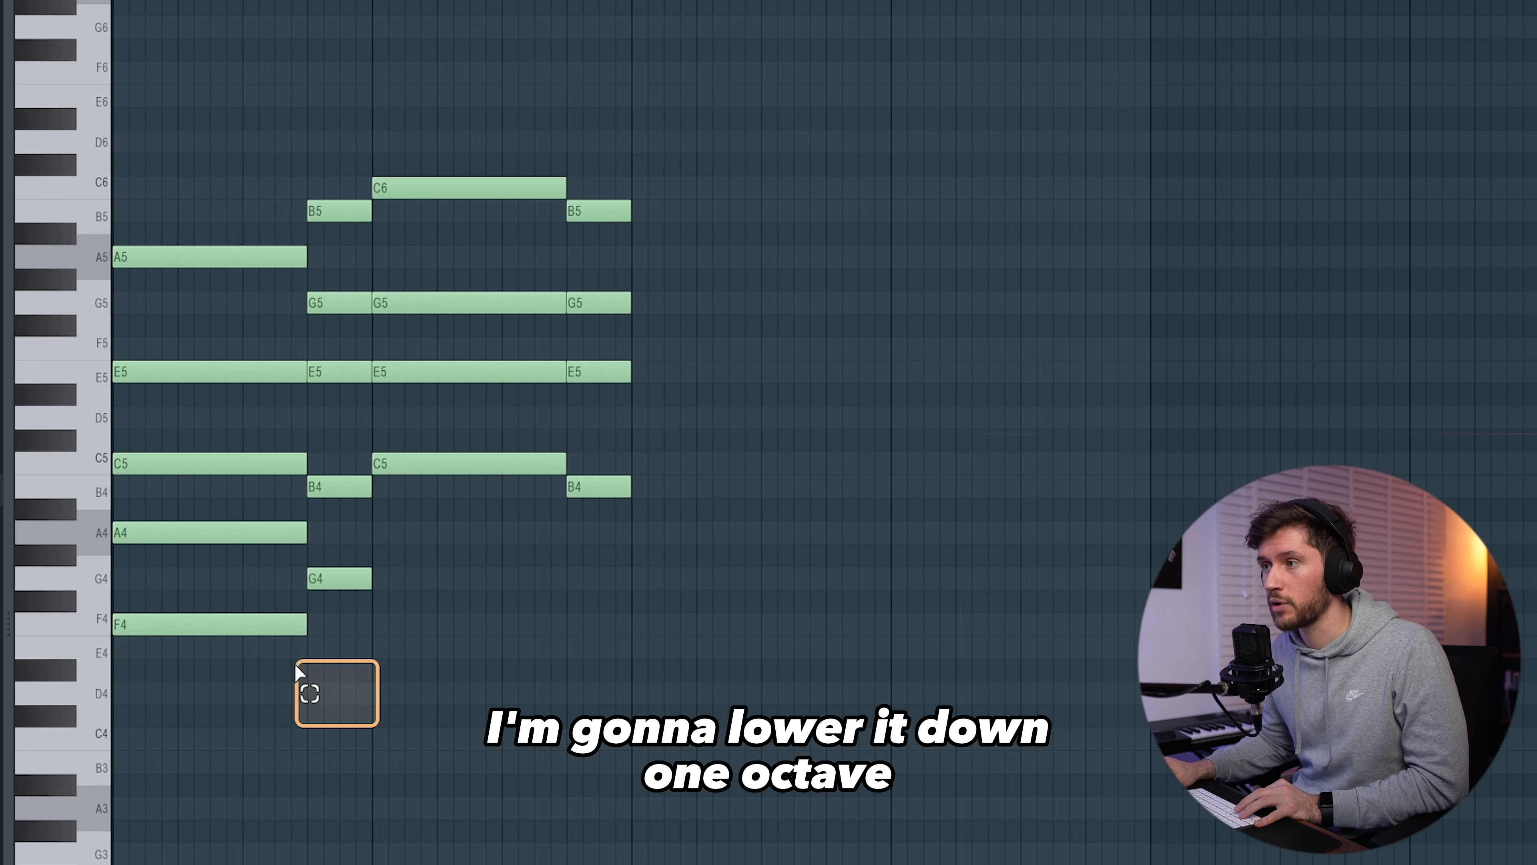
drag(216, 590, 216, 579)
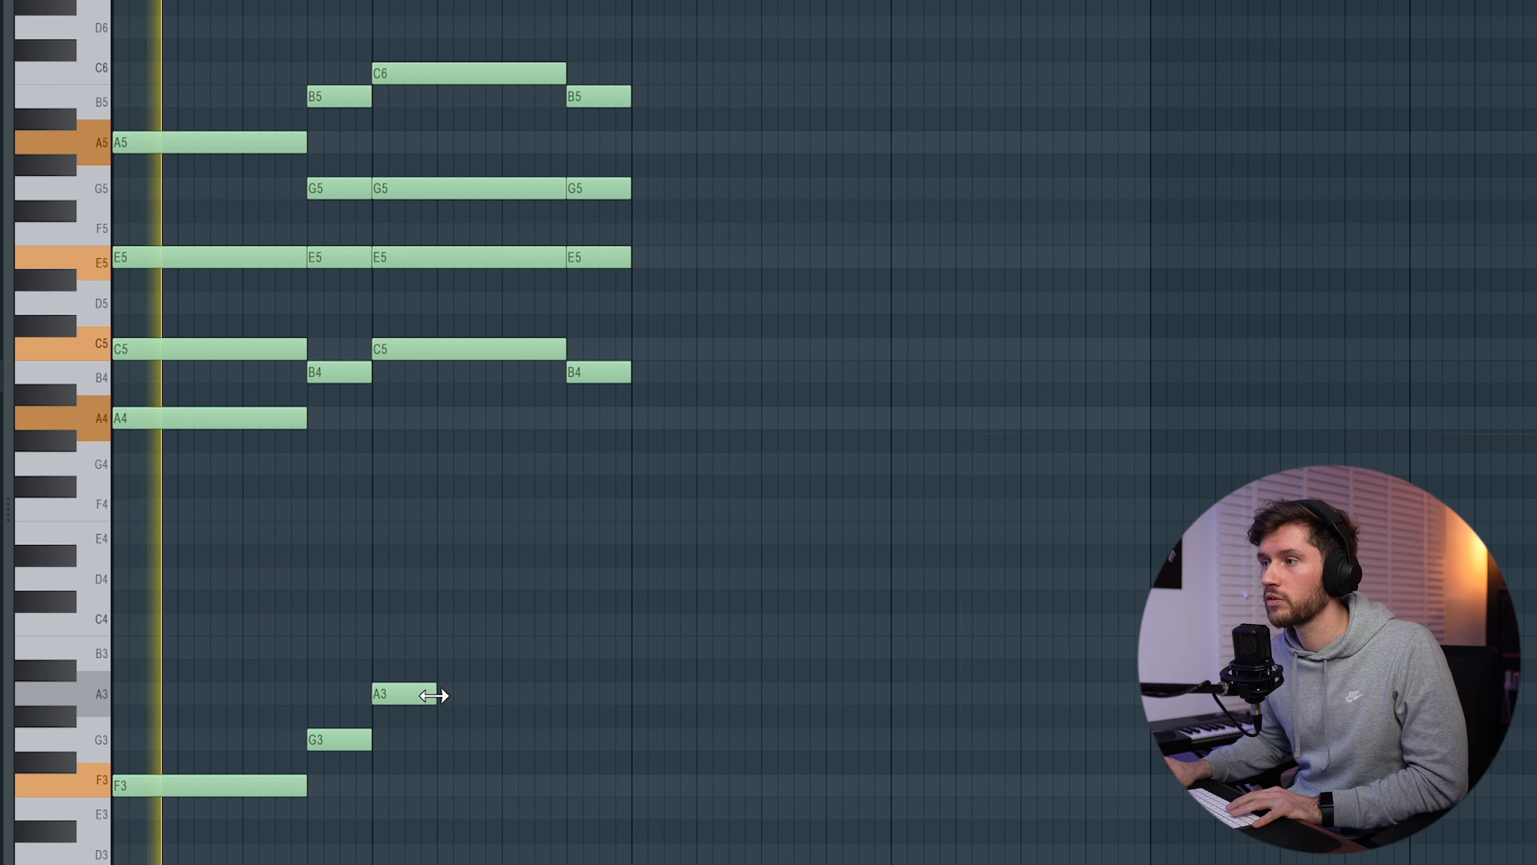
drag(440, 693, 566, 694)
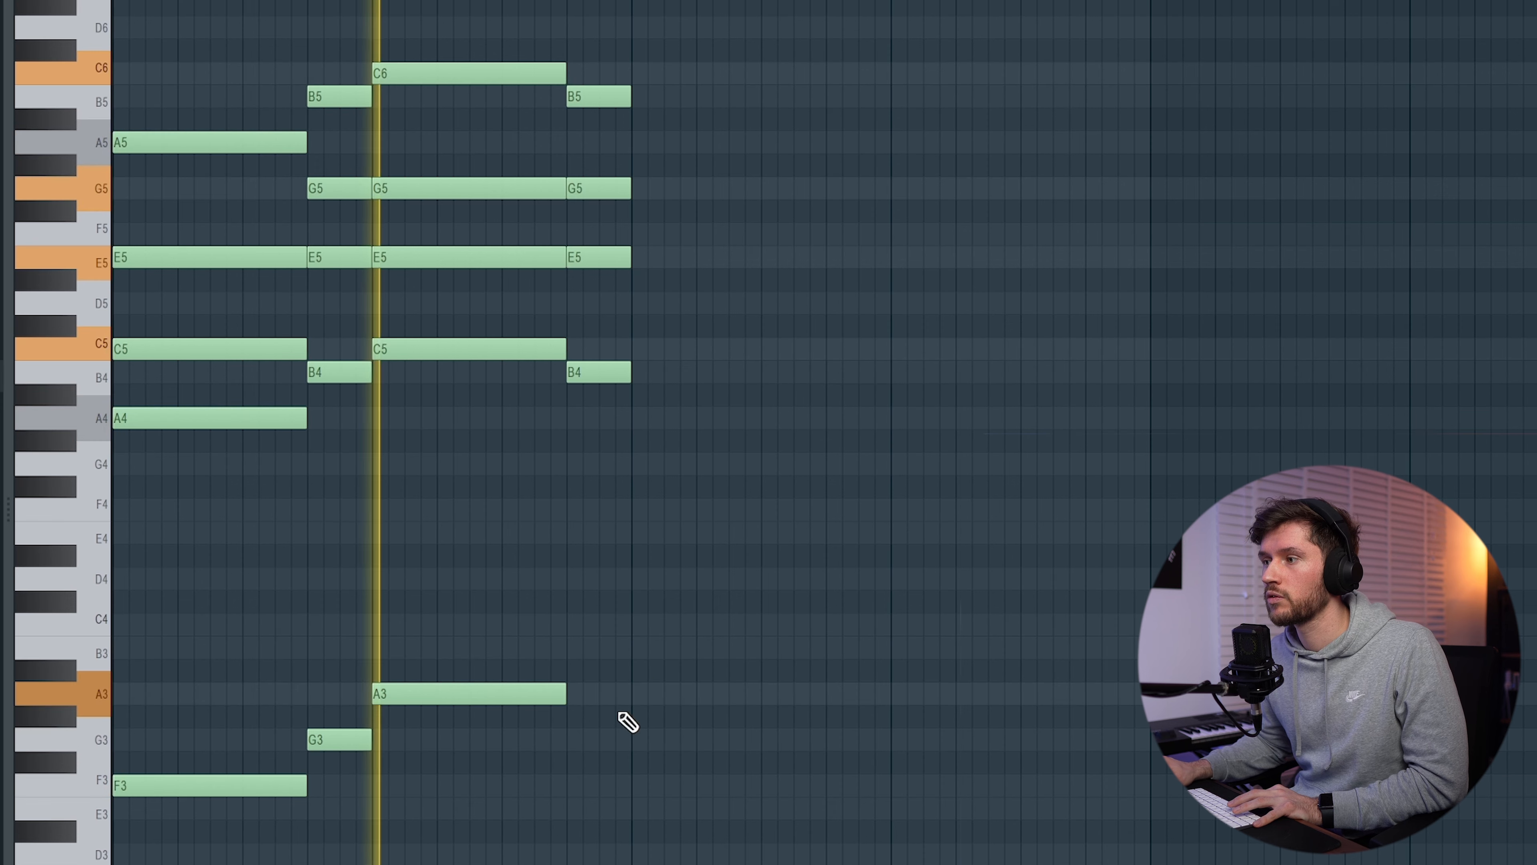
click(599, 740)
drag(752, 742, 617, 738)
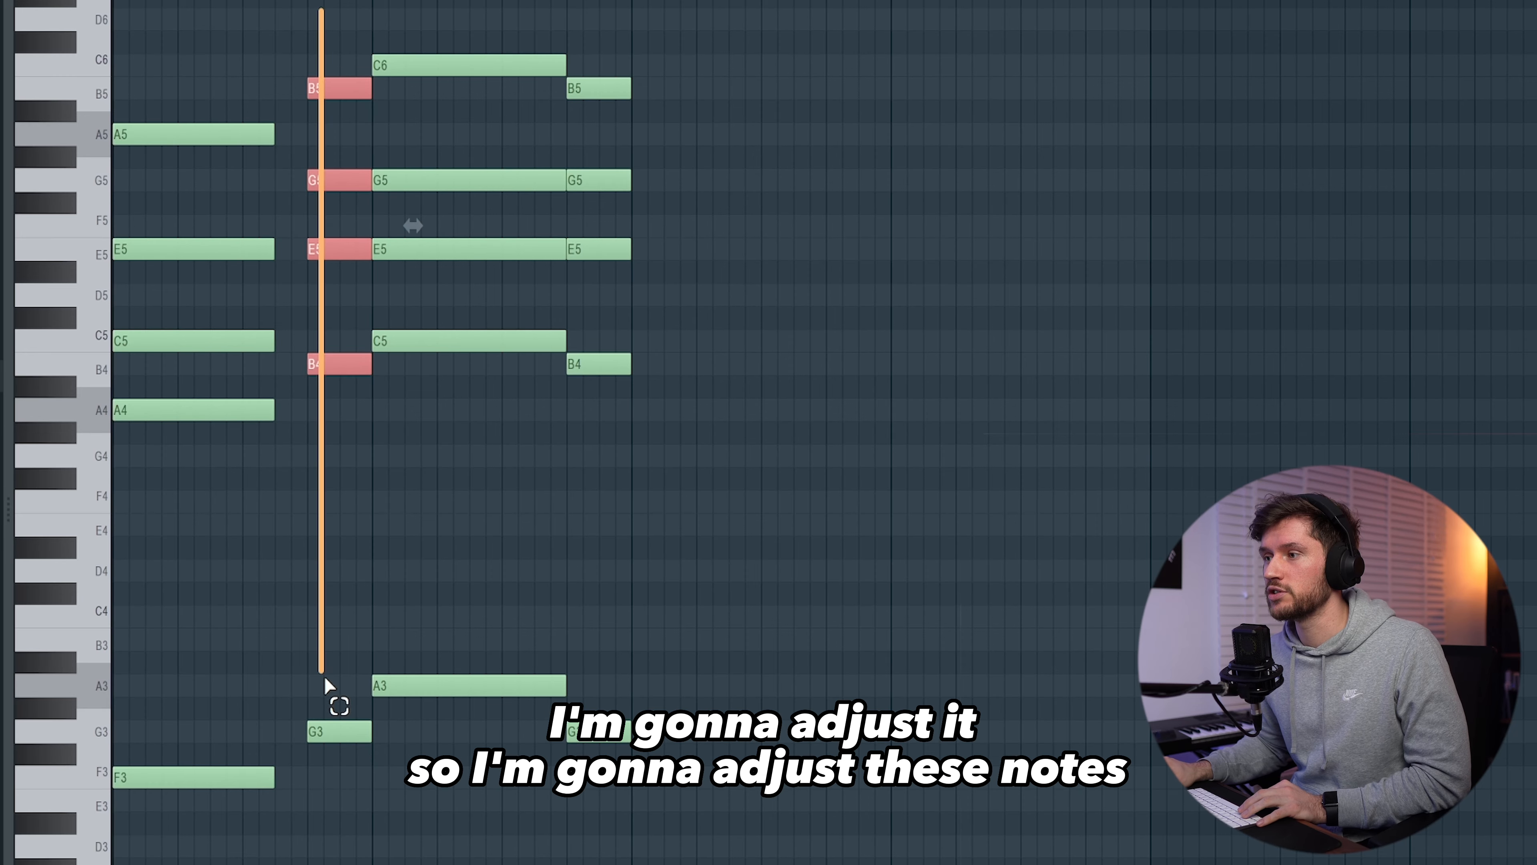
Step: Extend the second and fourth chords with their bass notes so they start earlier, right where the shortened preceding chords end
drag(336, 739, 377, 726)
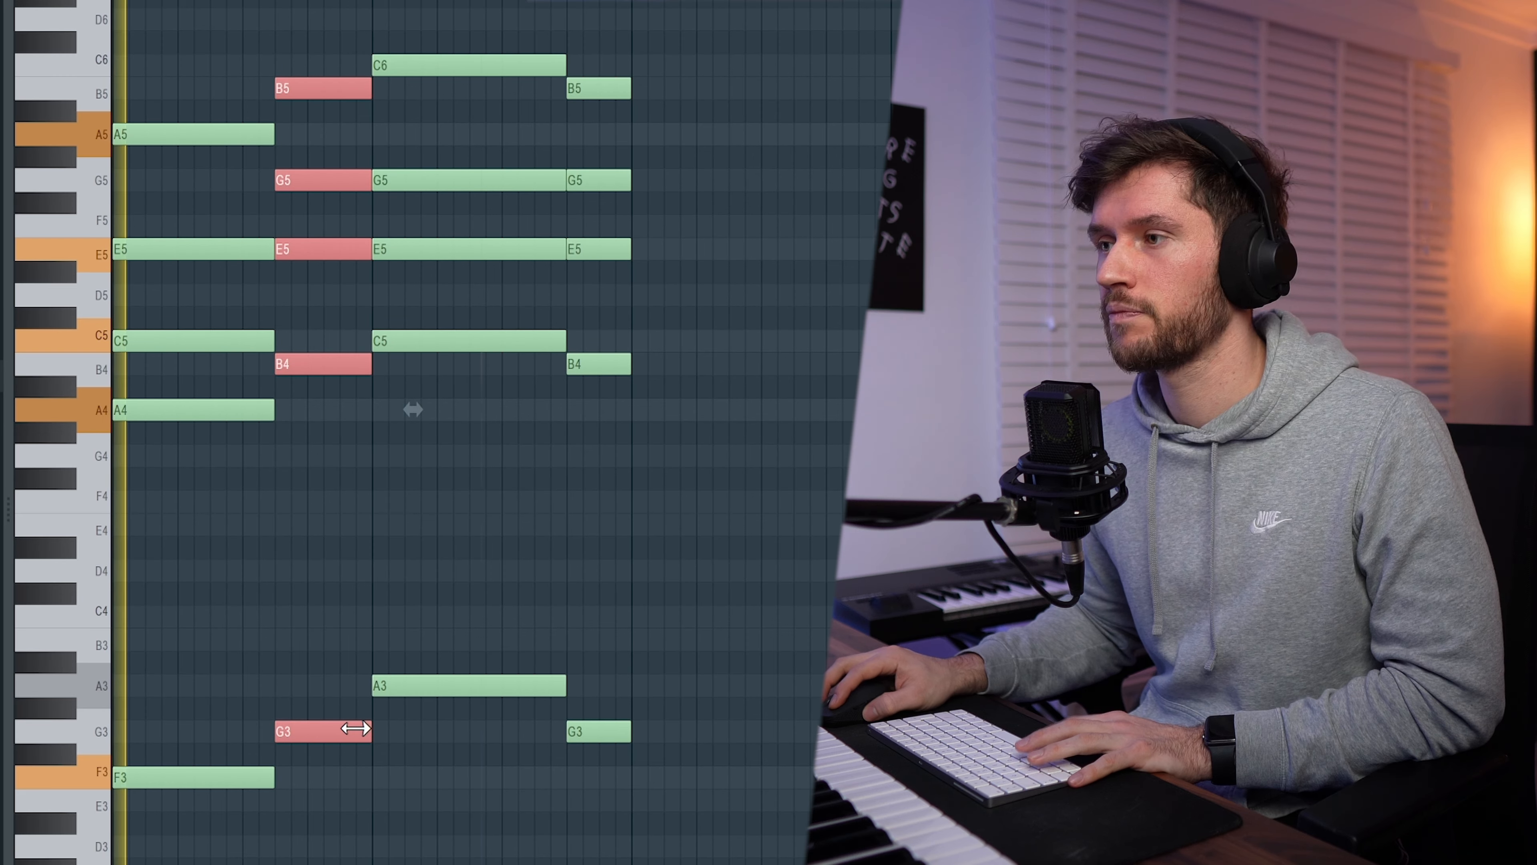
drag(510, 2, 526, 690)
ctrl+click(599, 15)
drag(600, 15, 631, 726)
key(ctrl+d)
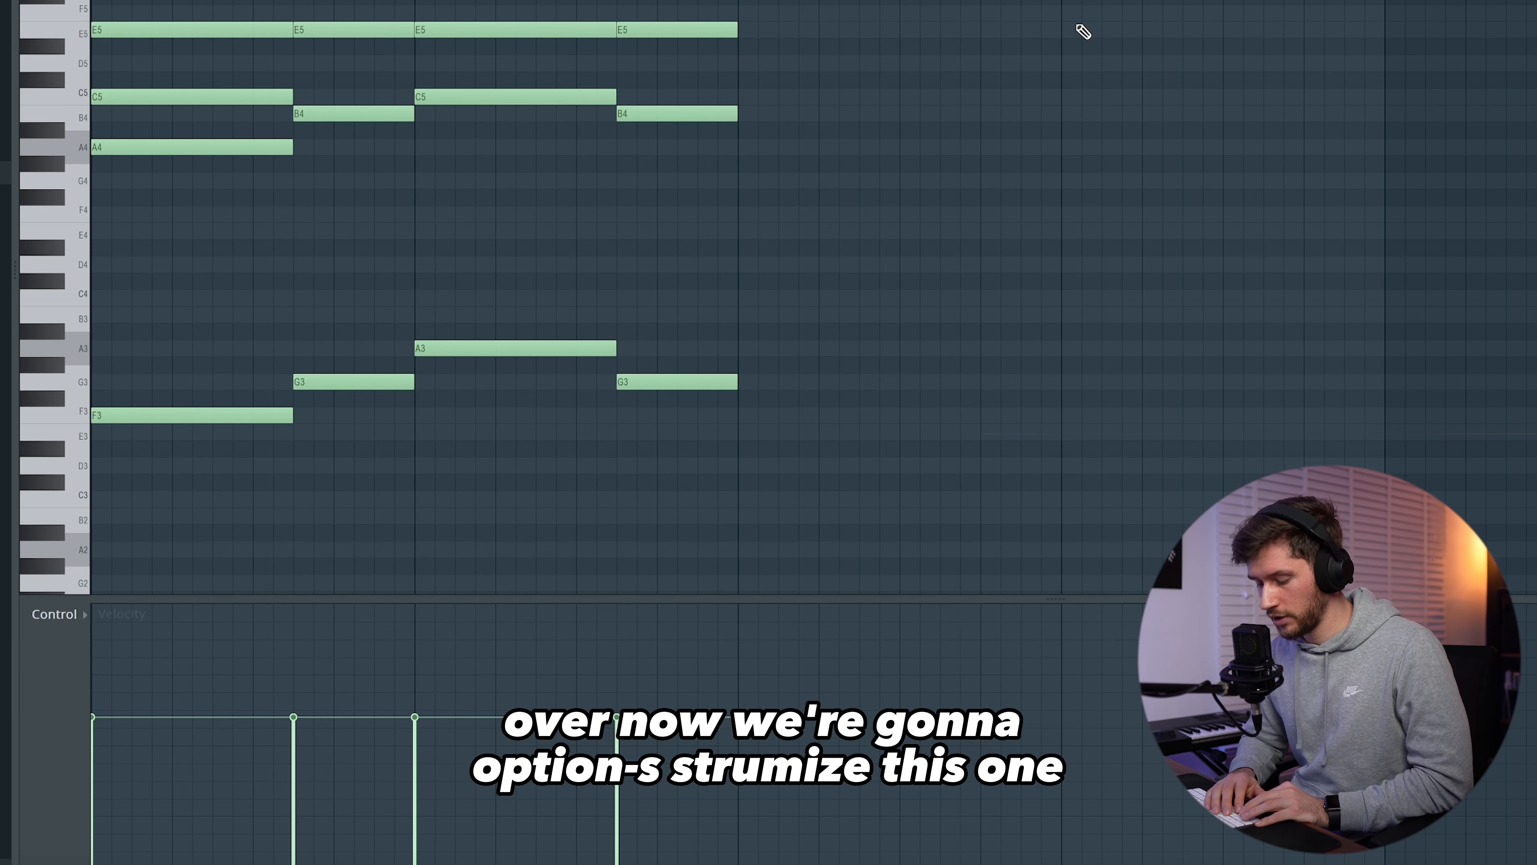
Step: Strumize the chords with a slight start-time strength and a negative velocity strength, preserving the note ends
key(alt+s)
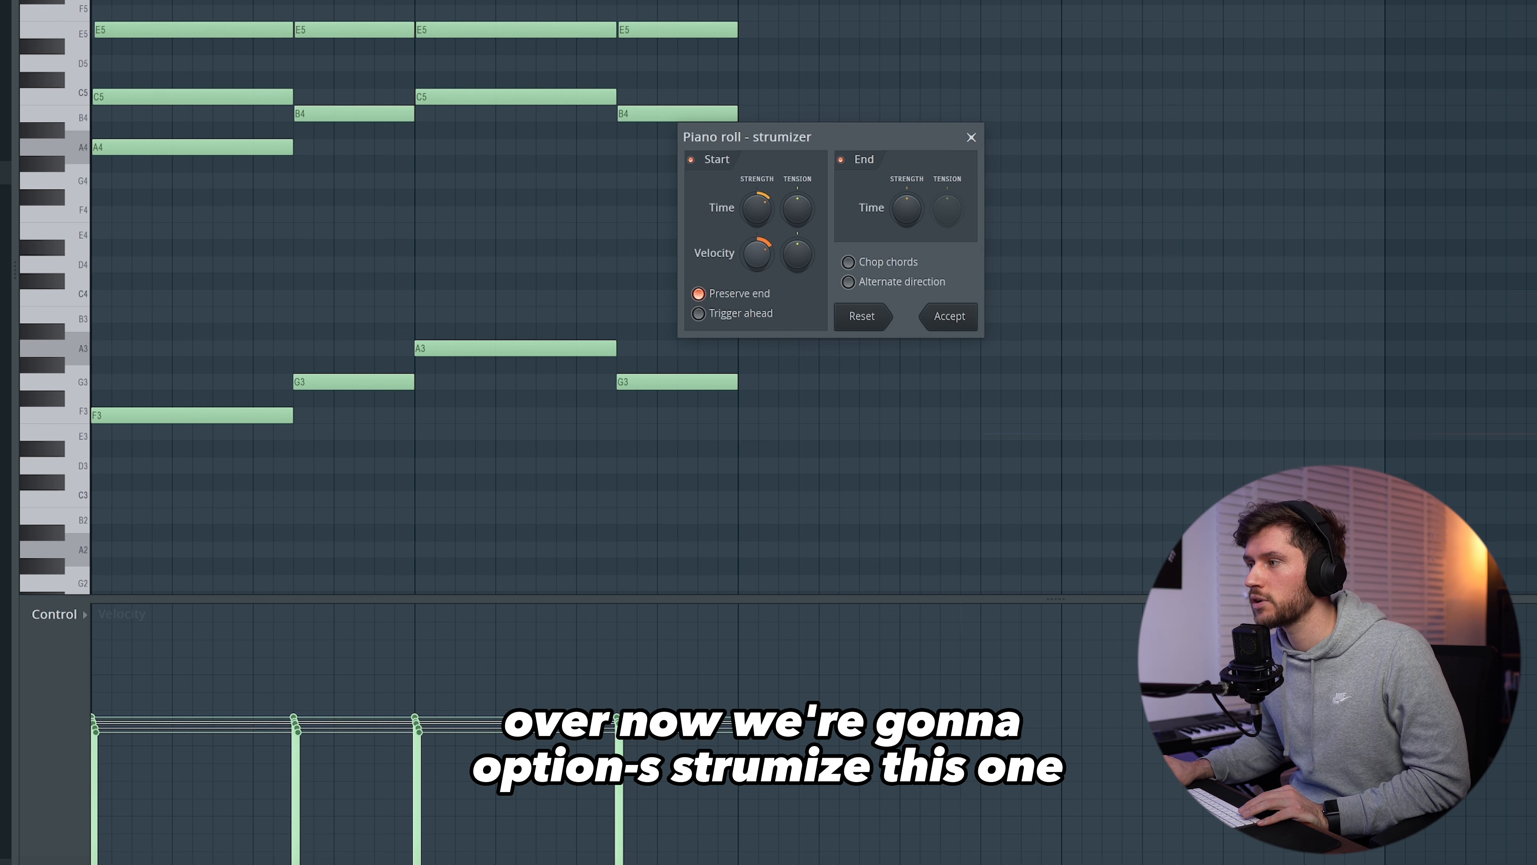
drag(756, 254, 756, 309)
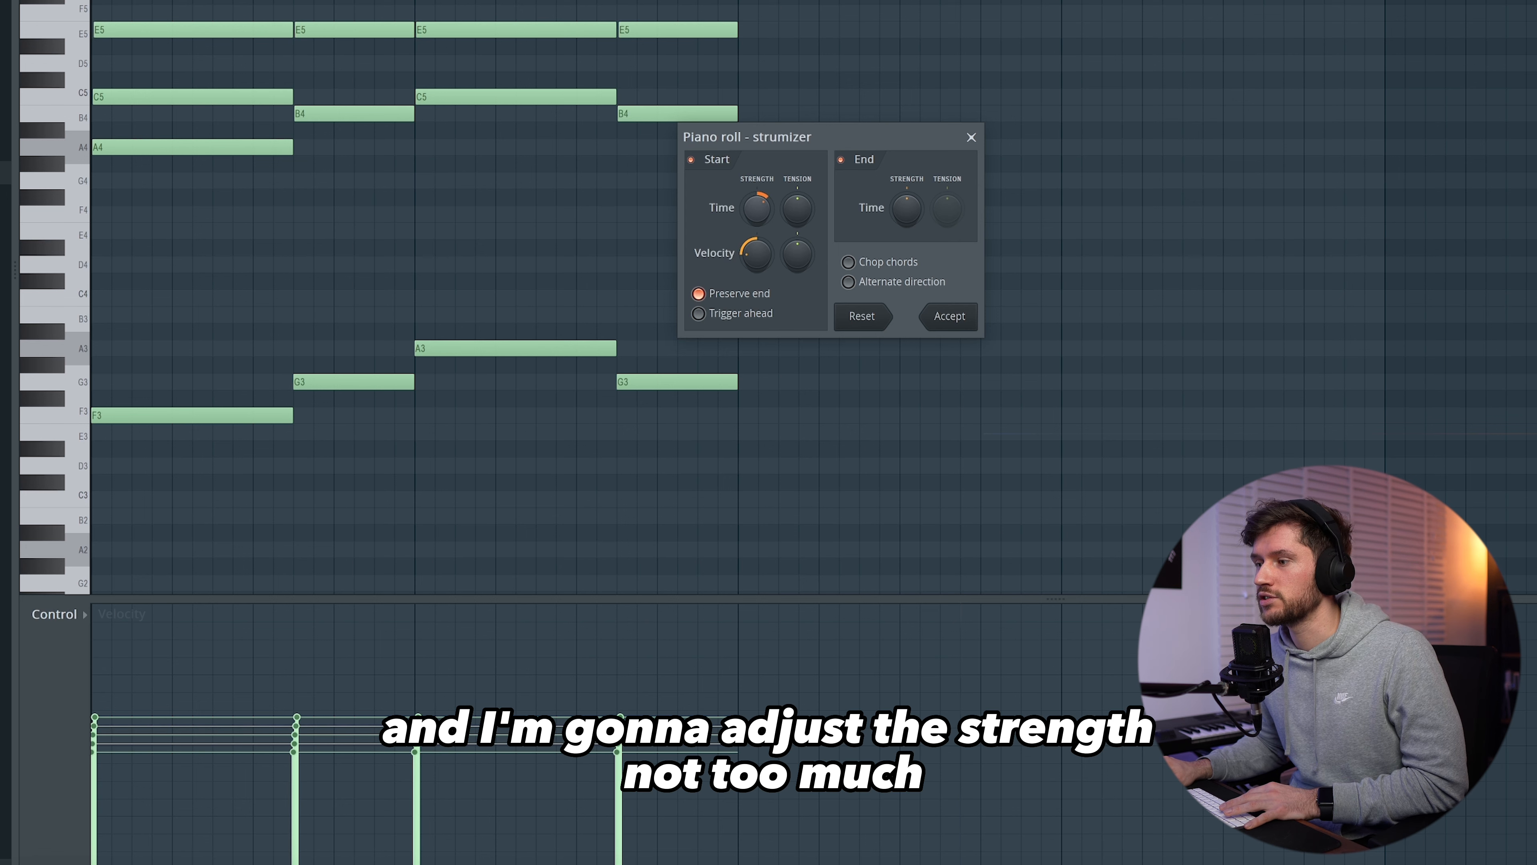
Step: Play back the progression and select all notes of the fourth chord
key(space)
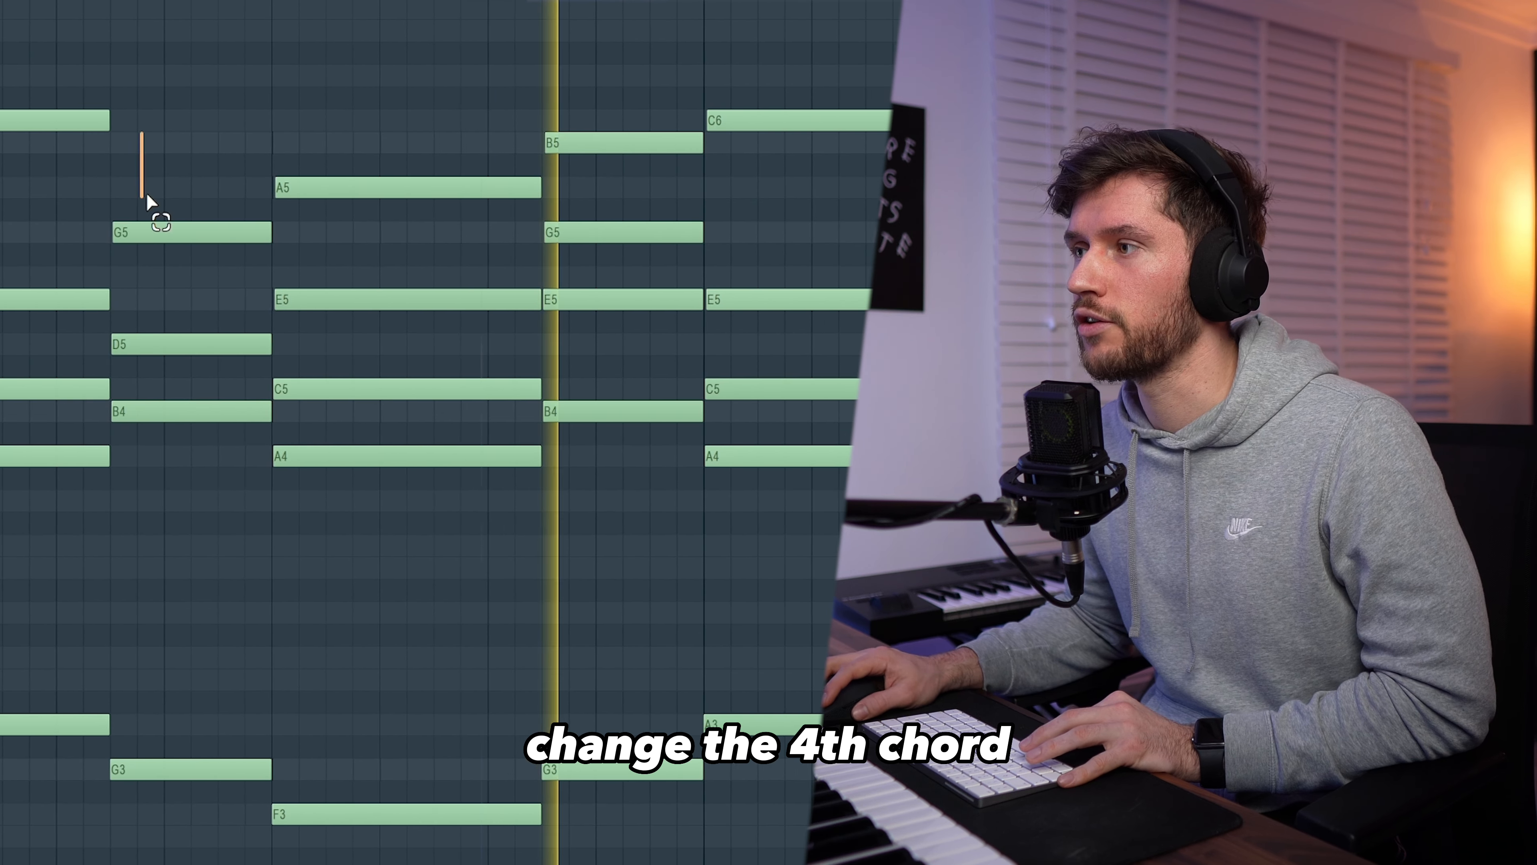
drag(303, 149, 326, 849)
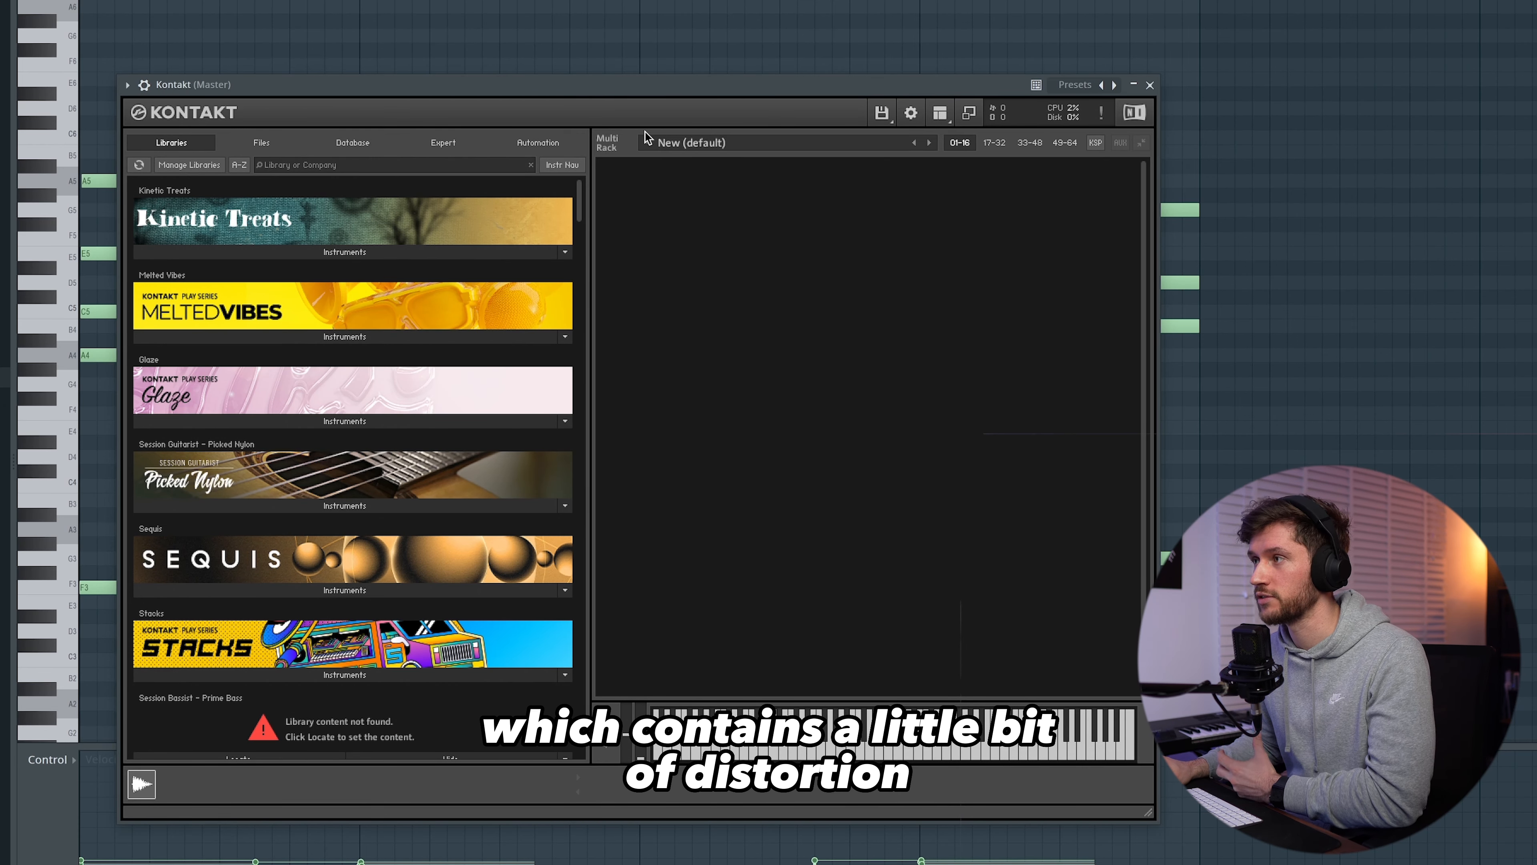
Step: In Kontakt, choose a guitar from the Ilya Efimov group of the Quickload instruments
mouse_move(692, 169)
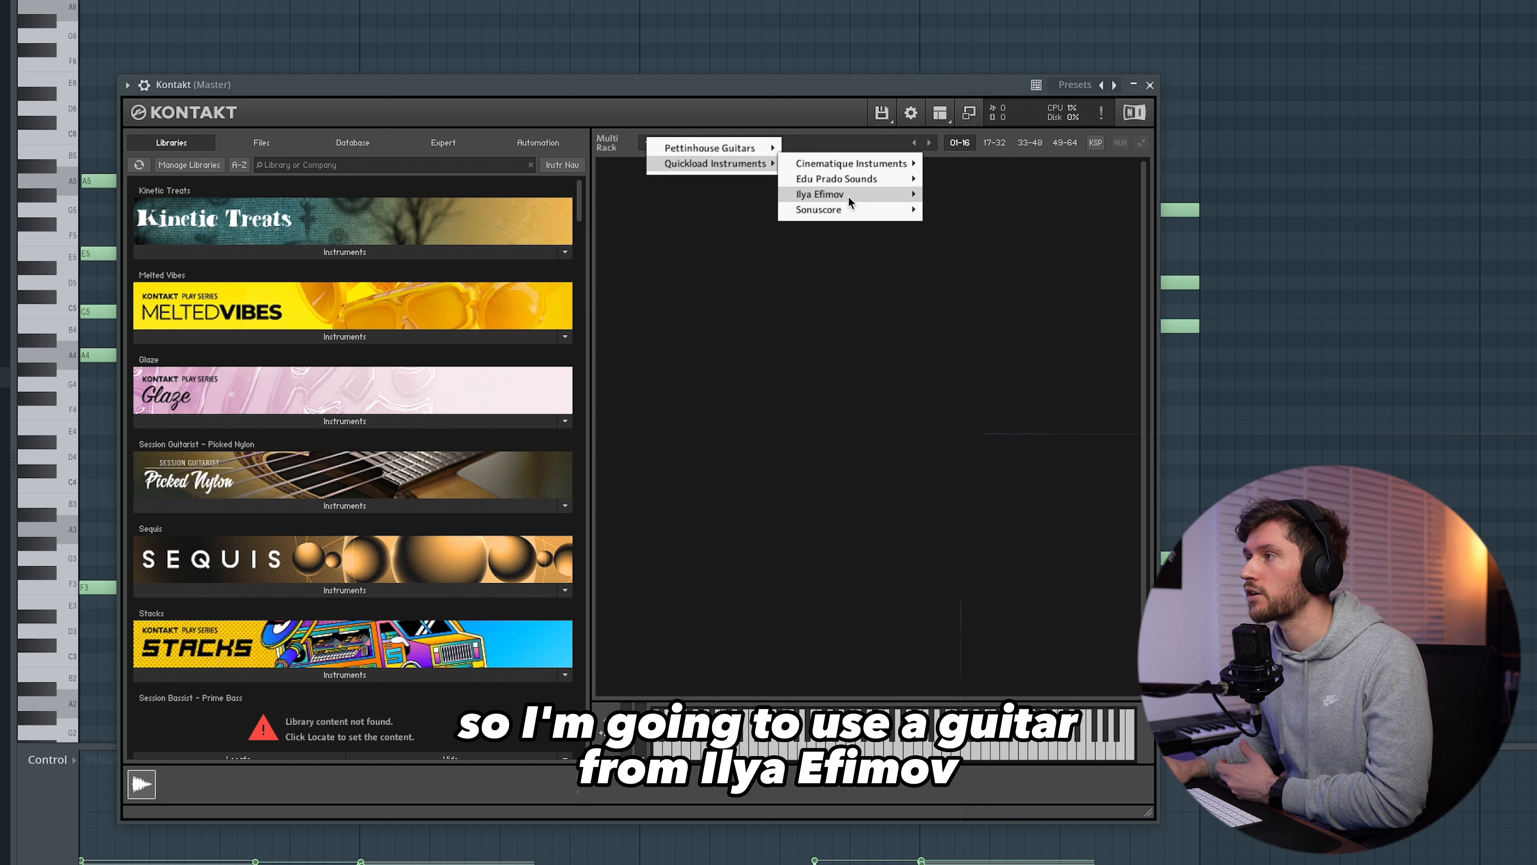
mouse_move(865, 193)
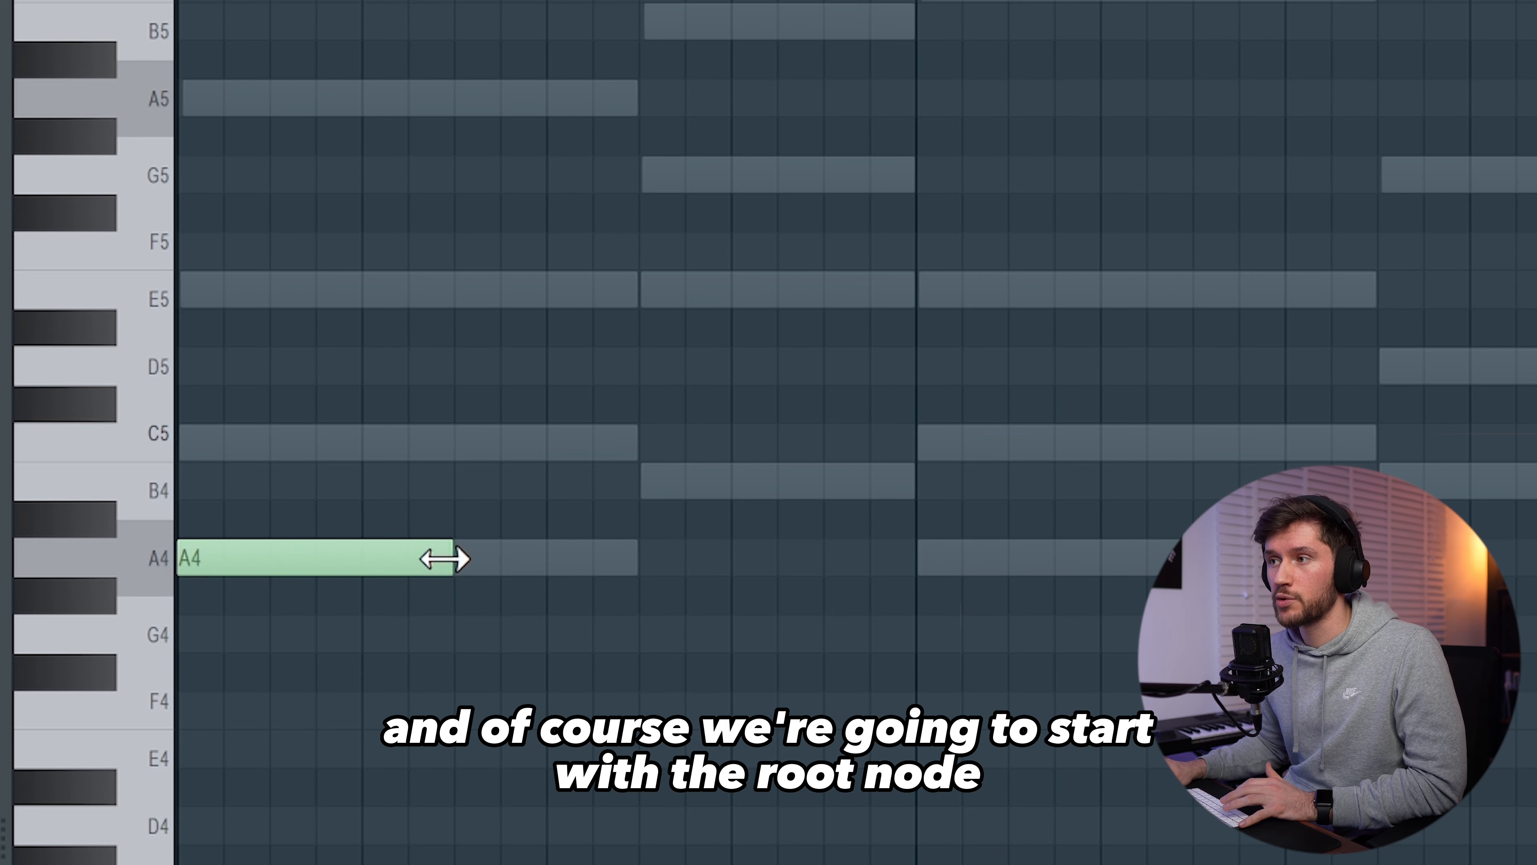
Step: Start the guitar melody with a one-step A4, a two-step C5 and a one-step E5, checking the notes by playback
drag(445, 558, 225, 565)
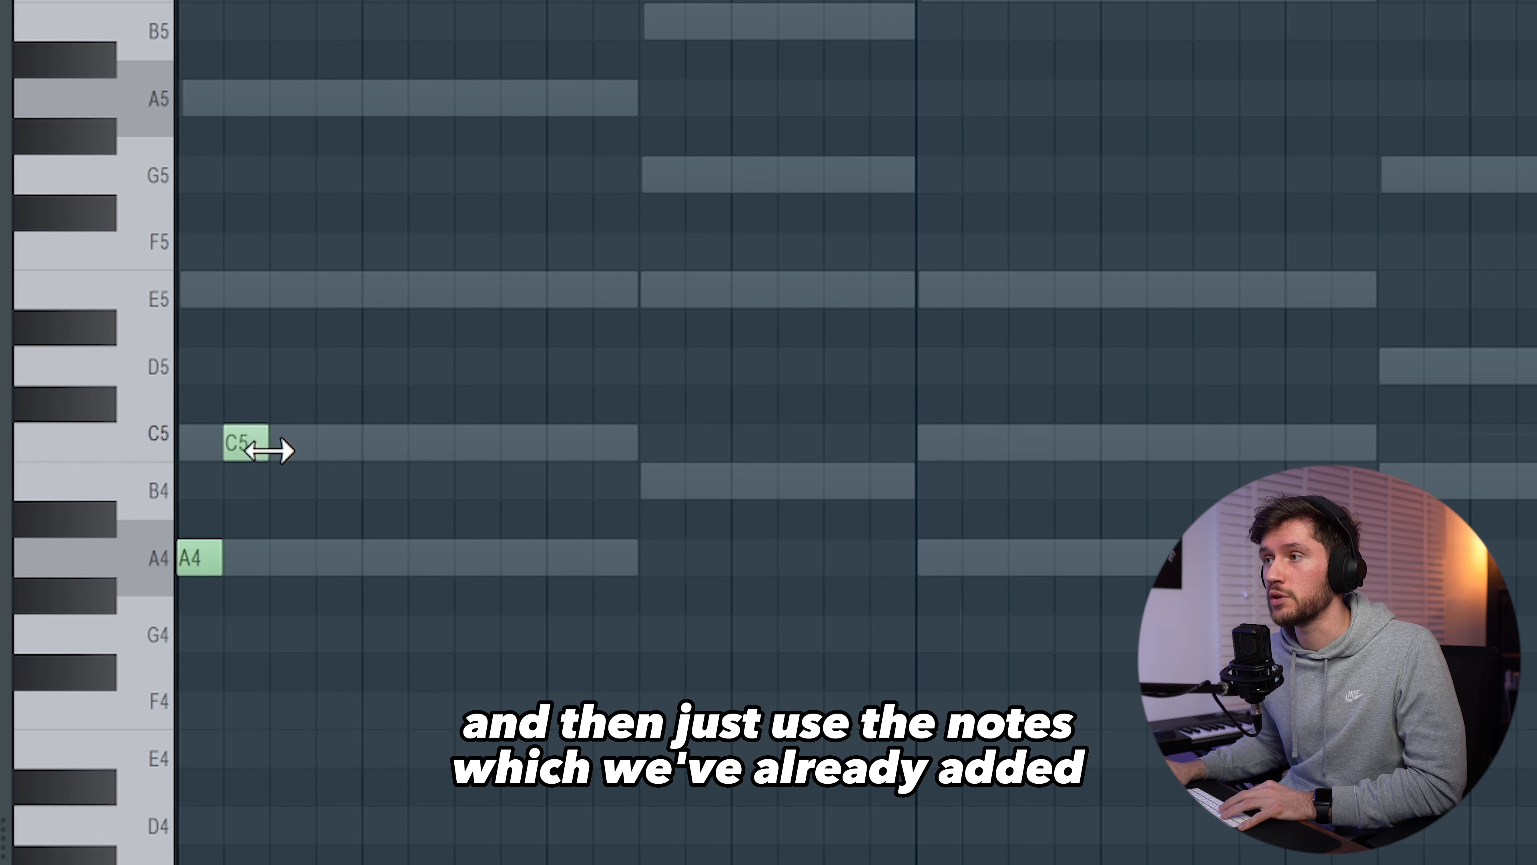
drag(267, 442, 267, 482)
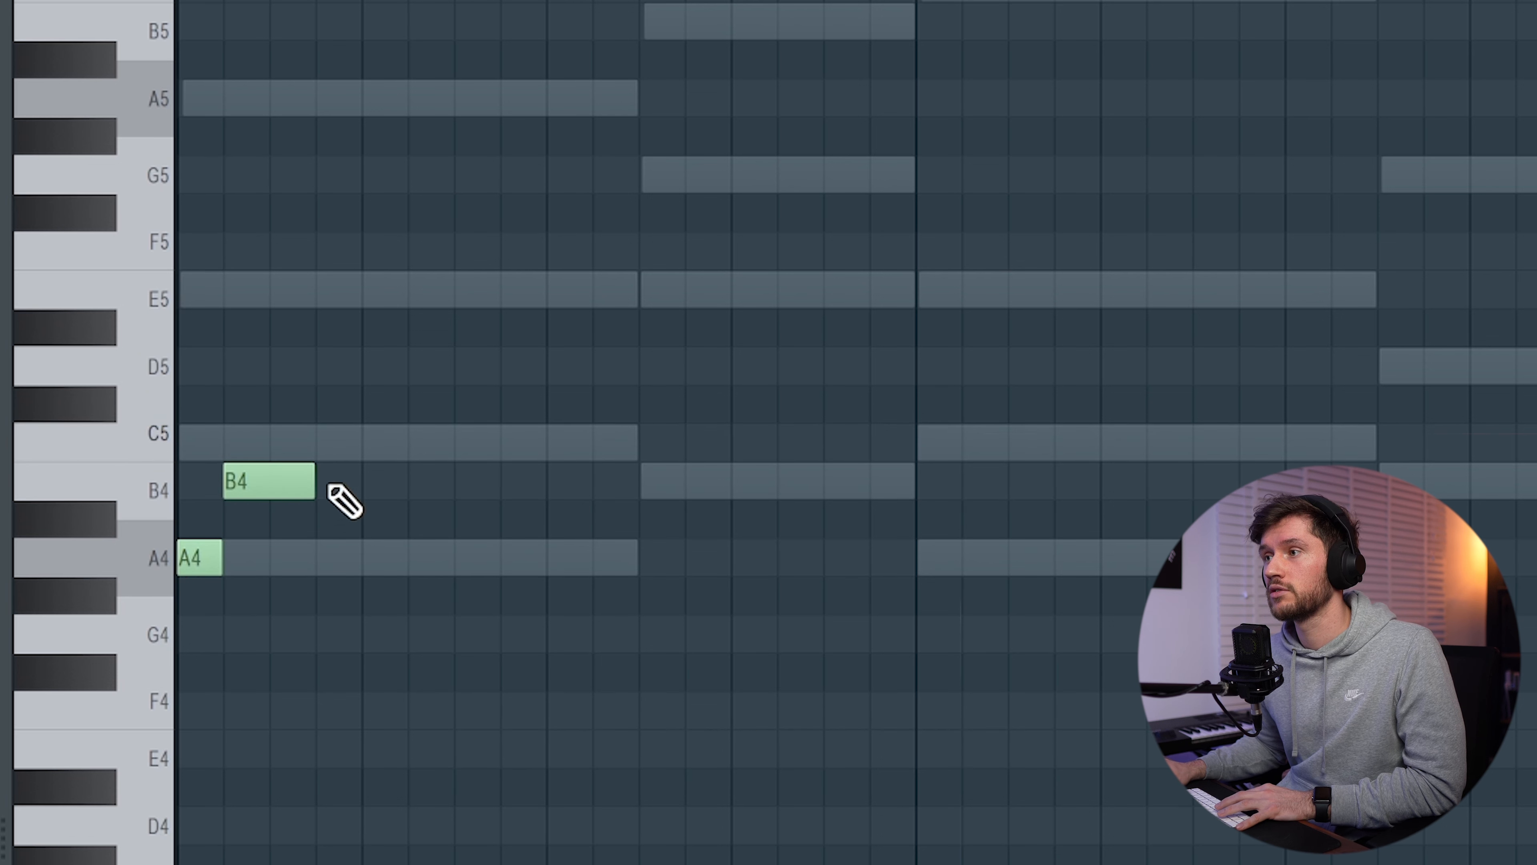
click(329, 366)
key(space)
drag(400, 374, 340, 294)
key(space)
key(space)
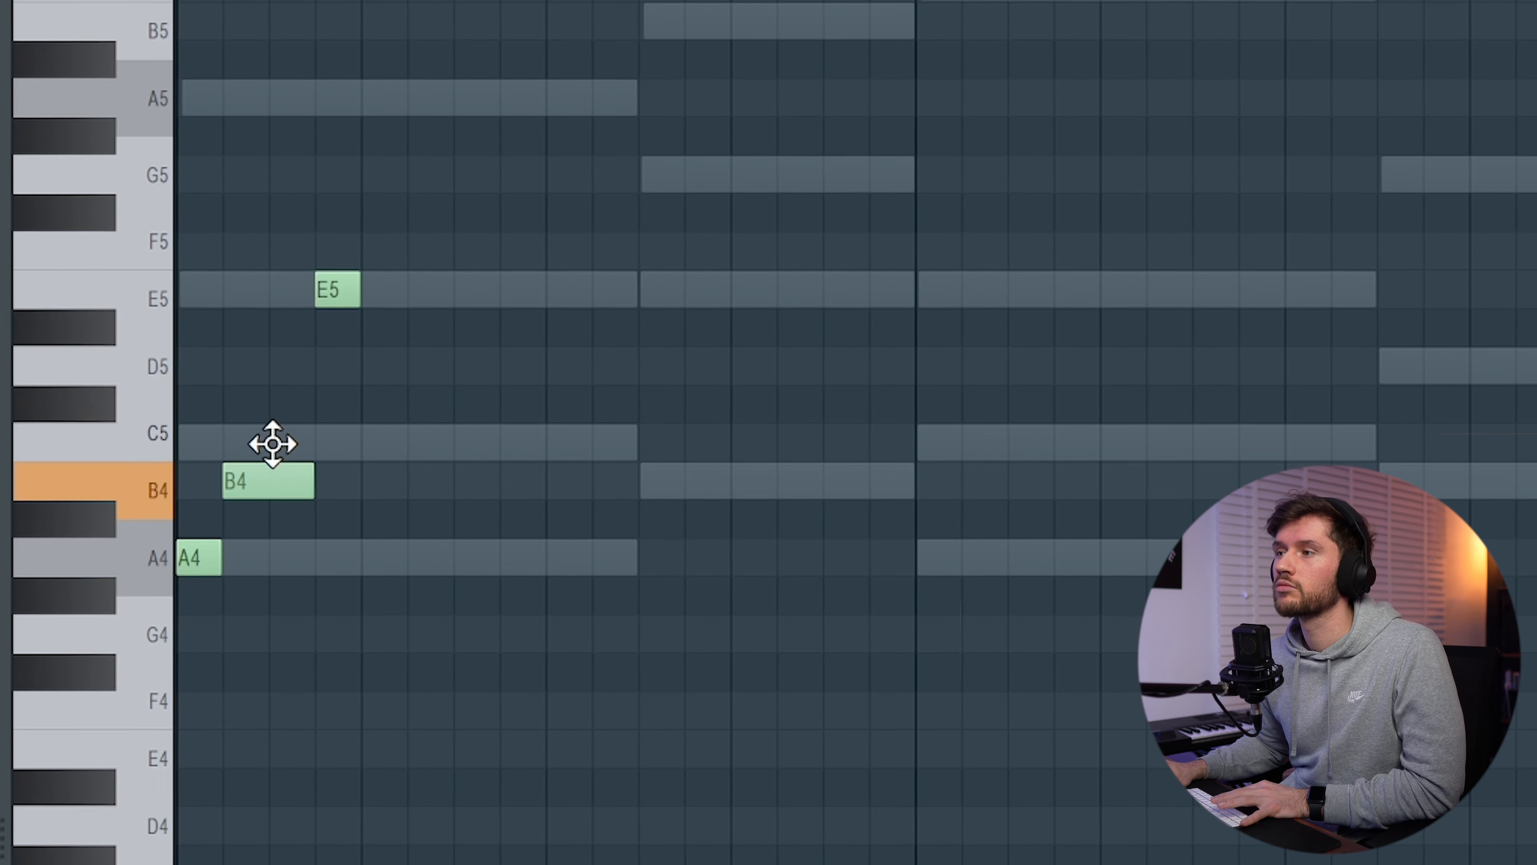
drag(272, 448, 271, 429)
key(space)
key(space)
Step: Add a two-step B4 note two grid steps after the E5 and preview the melody
click(463, 442)
key(space)
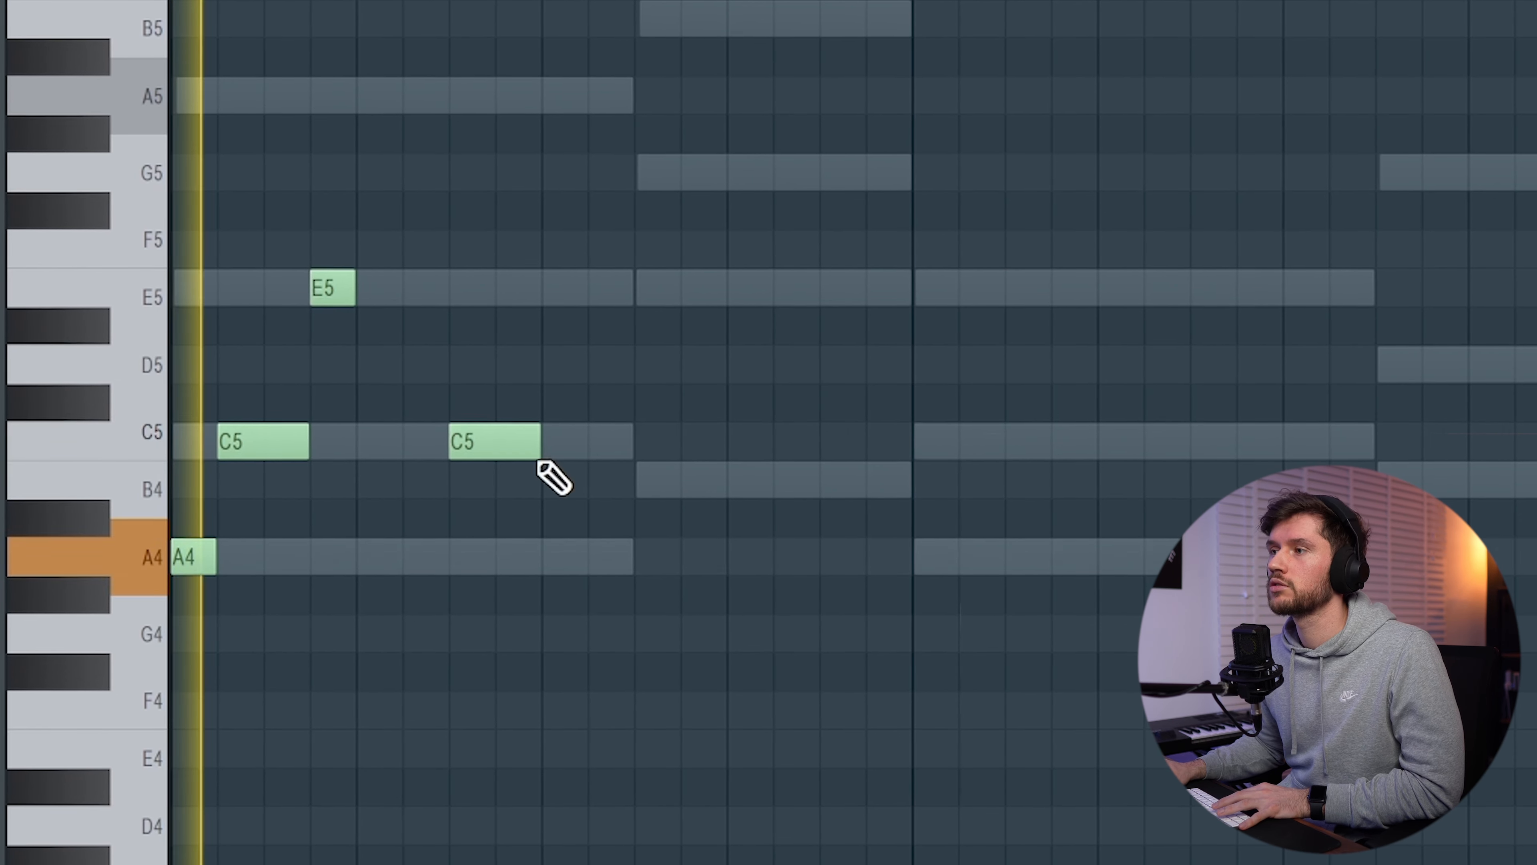
drag(507, 451, 507, 490)
key(space)
key(space)
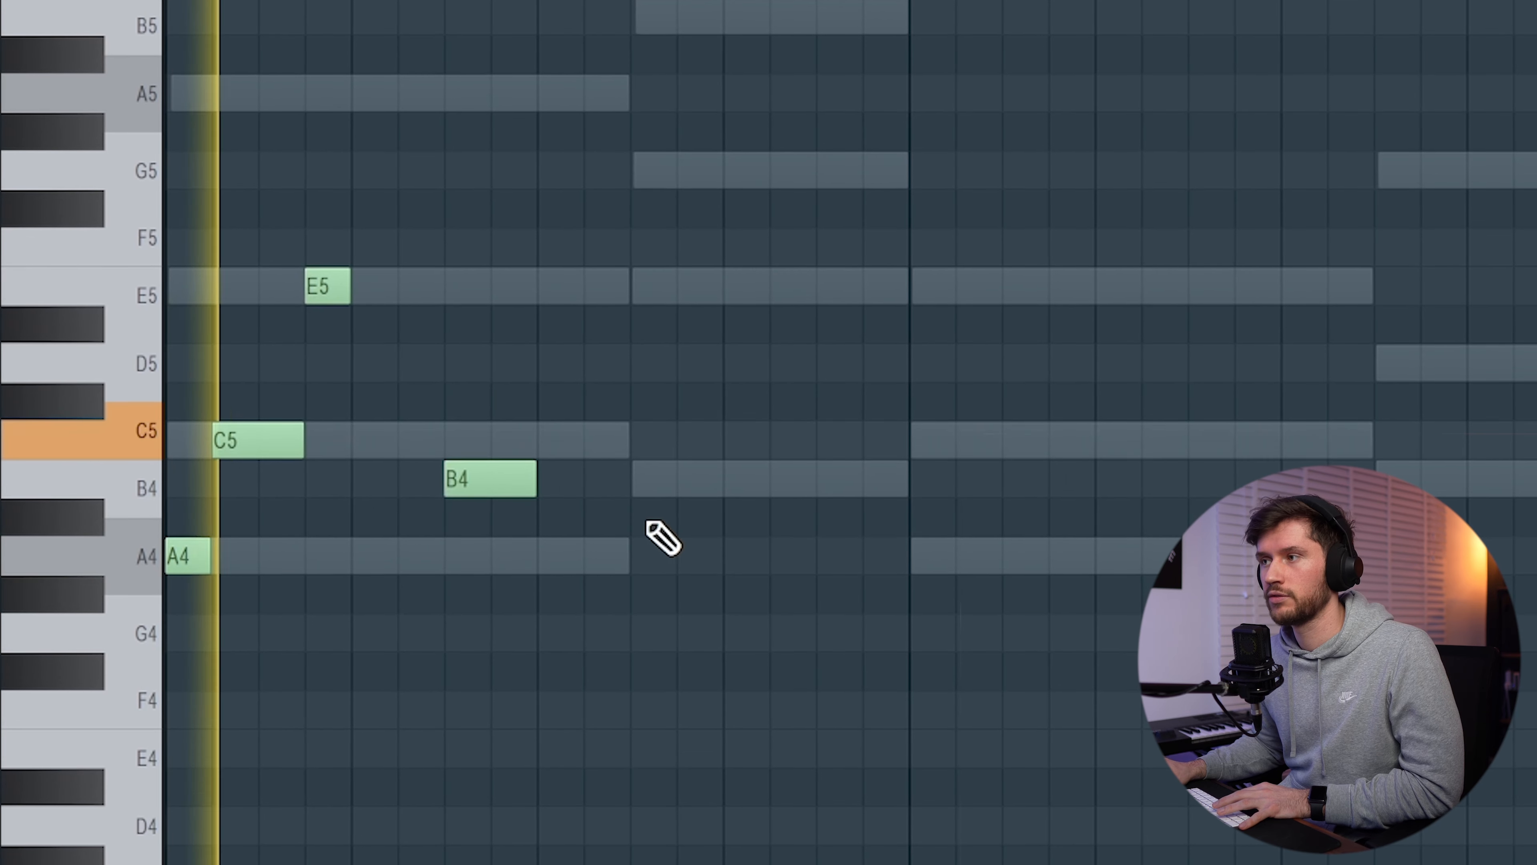
key(space)
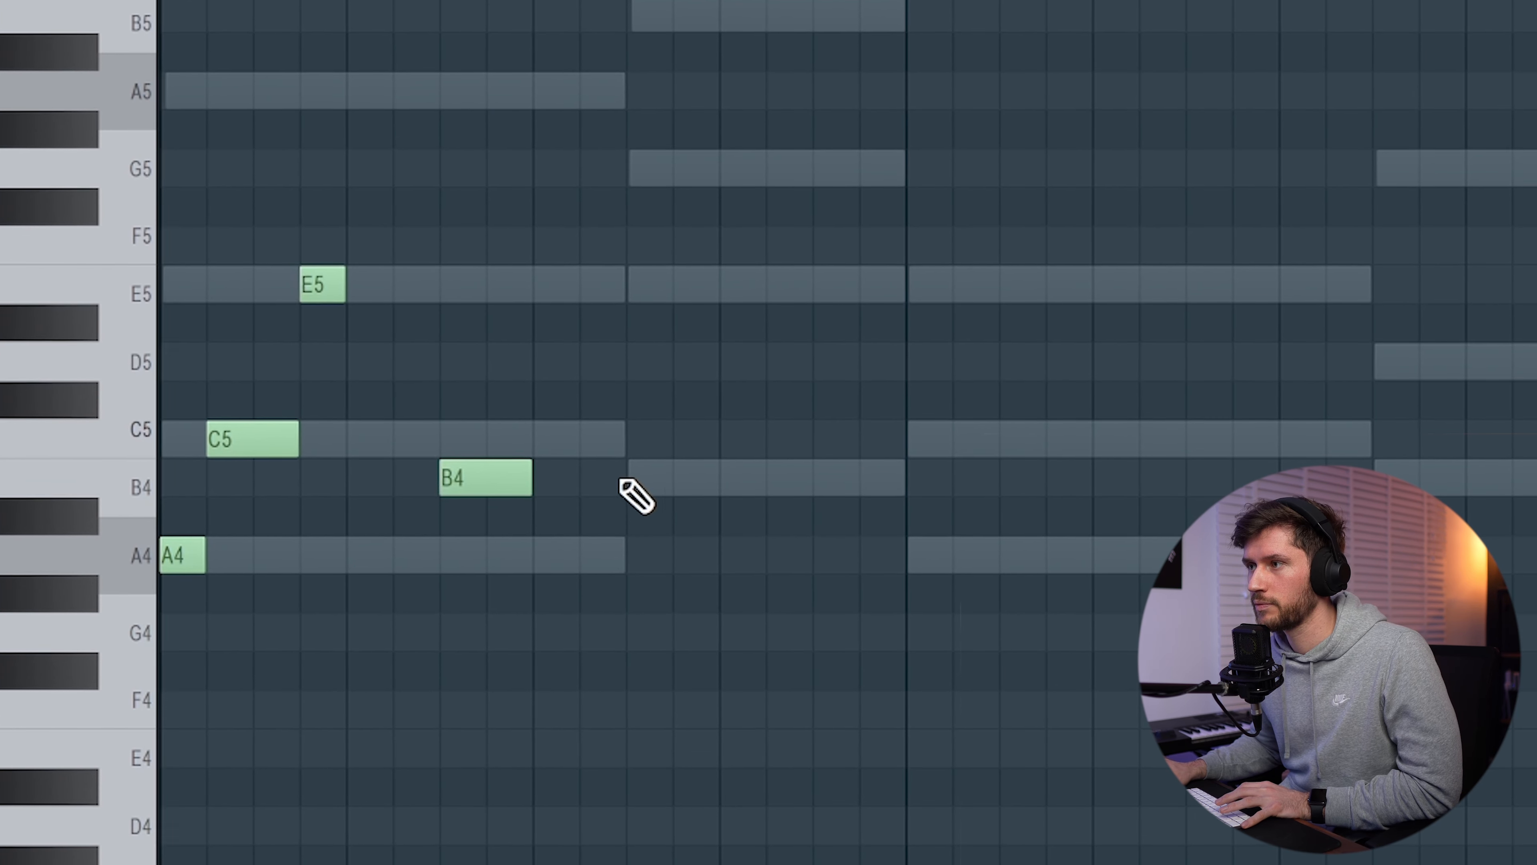
Step: Over the second chord, add a one-step B4 and D5 followed by a two-step B4 and D5
click(689, 361)
click(736, 477)
drag(707, 485, 807, 481)
key(space)
click(829, 360)
key(space)
Step: Duplicate the whole guitar phrase directly after the original
drag(1153, 148, 156, 643)
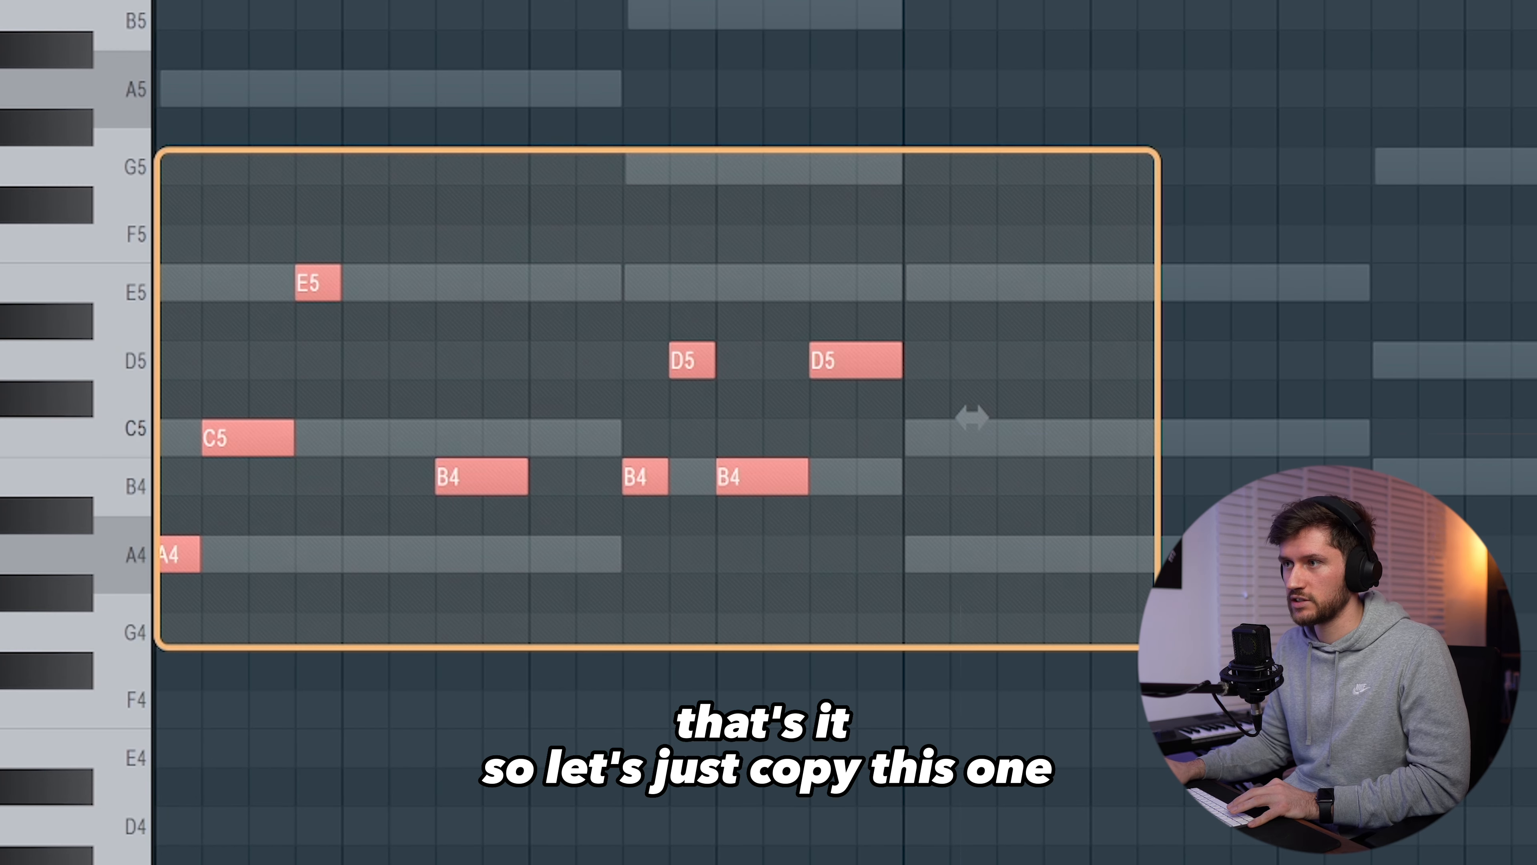
key(ctrl+b)
click(1063, 283)
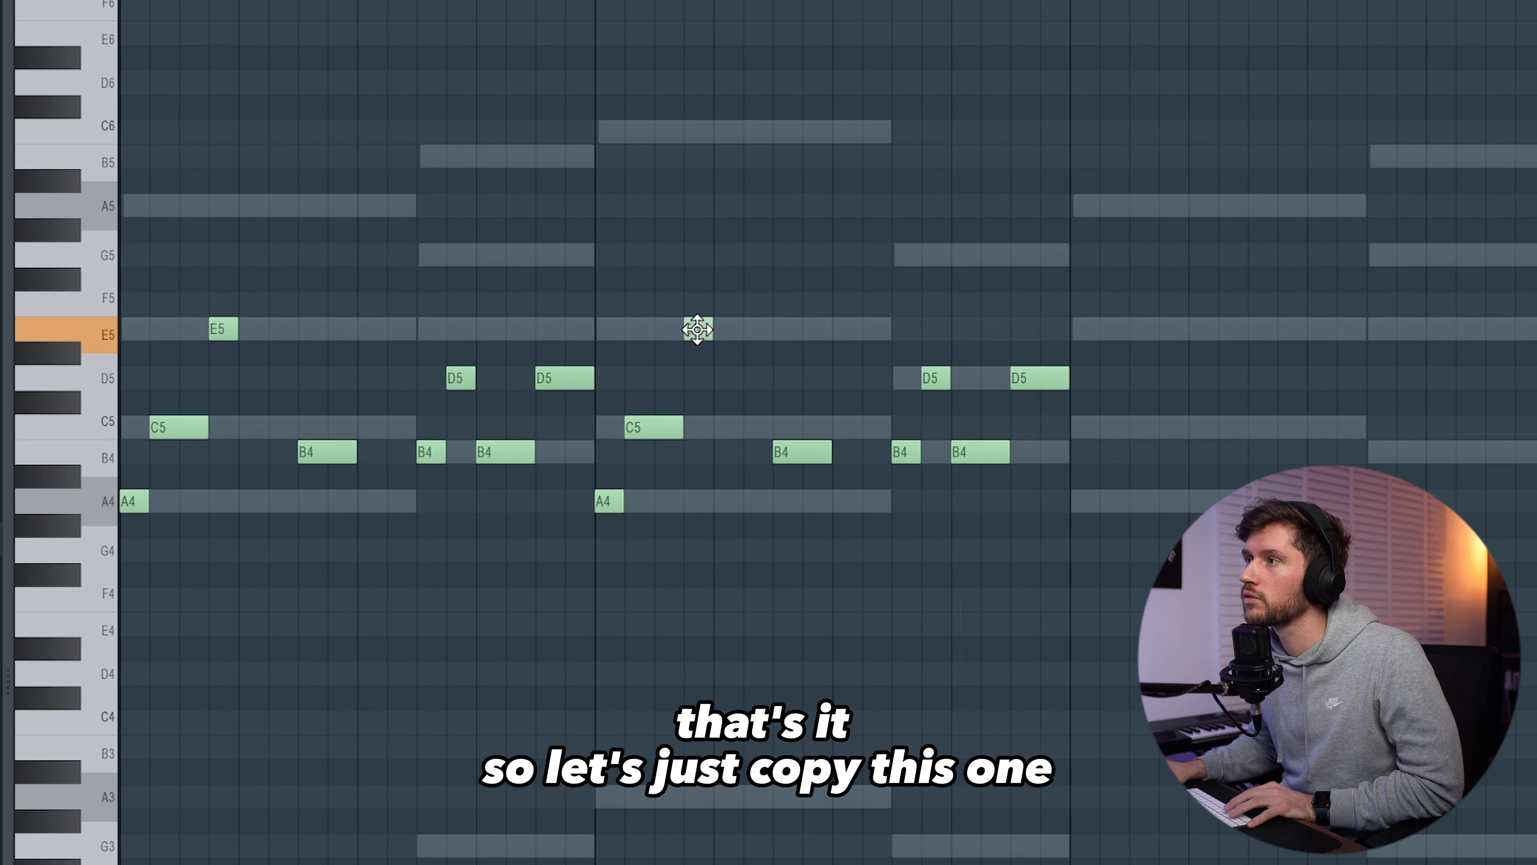
Step: In the repeated phrase, raise the E5 to A5 and the first D5 to E5, and preview the result
drag(697, 329, 697, 227)
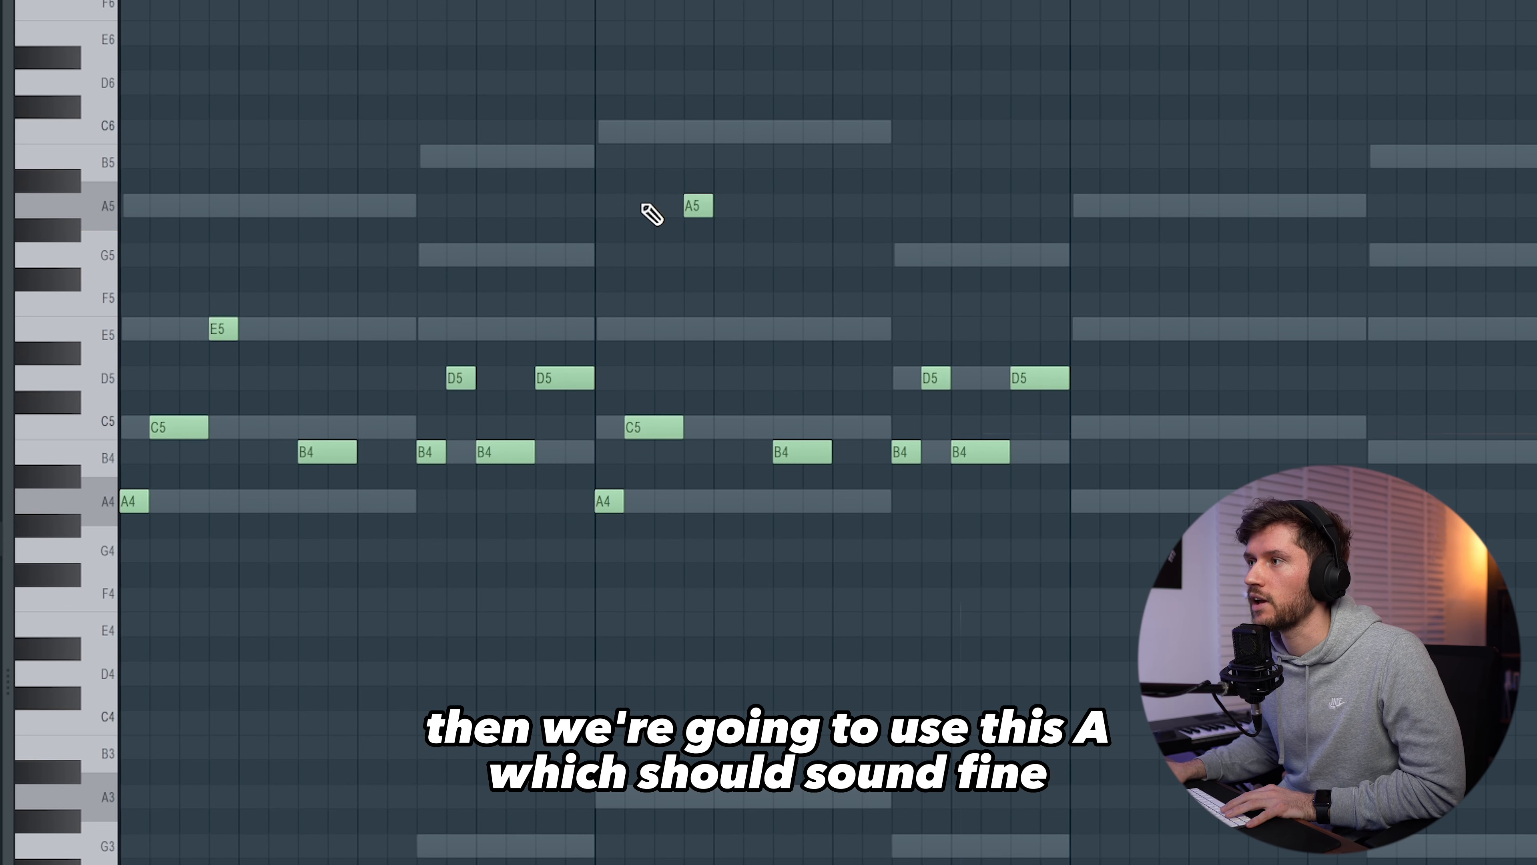
click(938, 372)
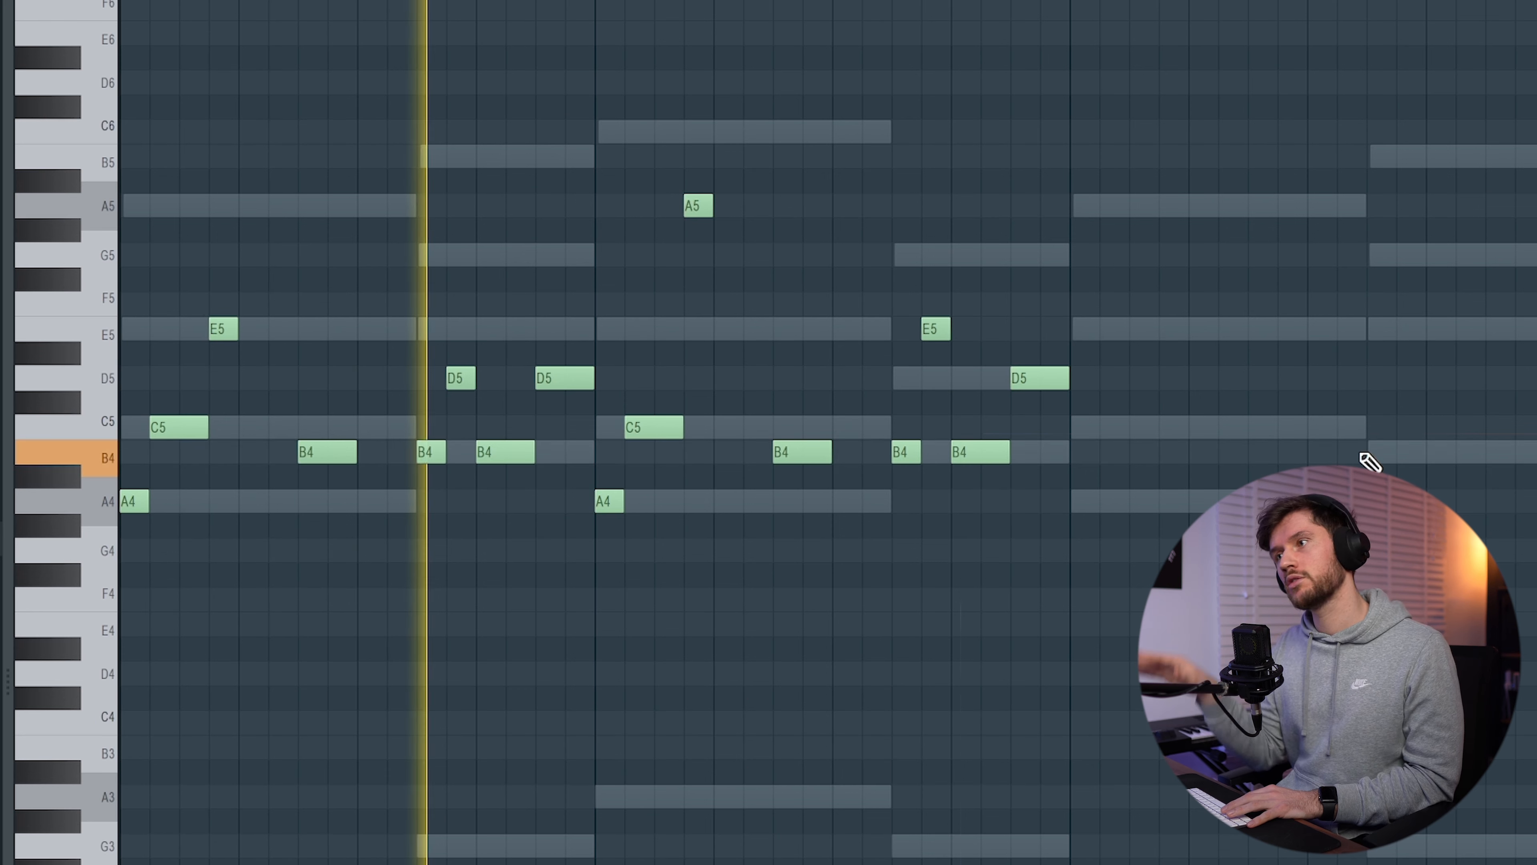
key(space)
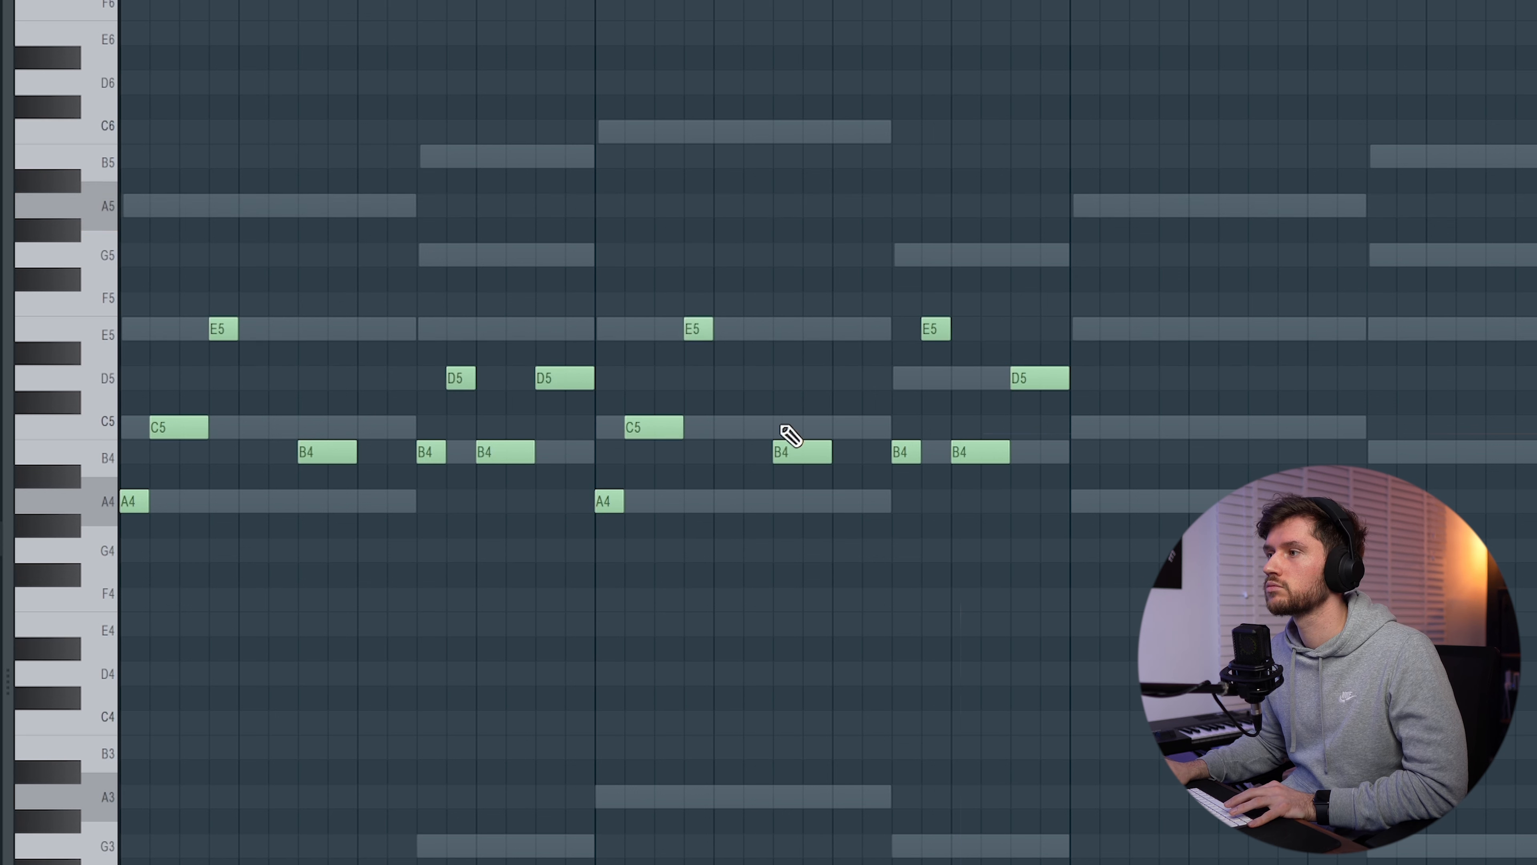
Step: Lengthen the E5 notes over the first and third chords to two grid steps
drag(237, 327, 262, 323)
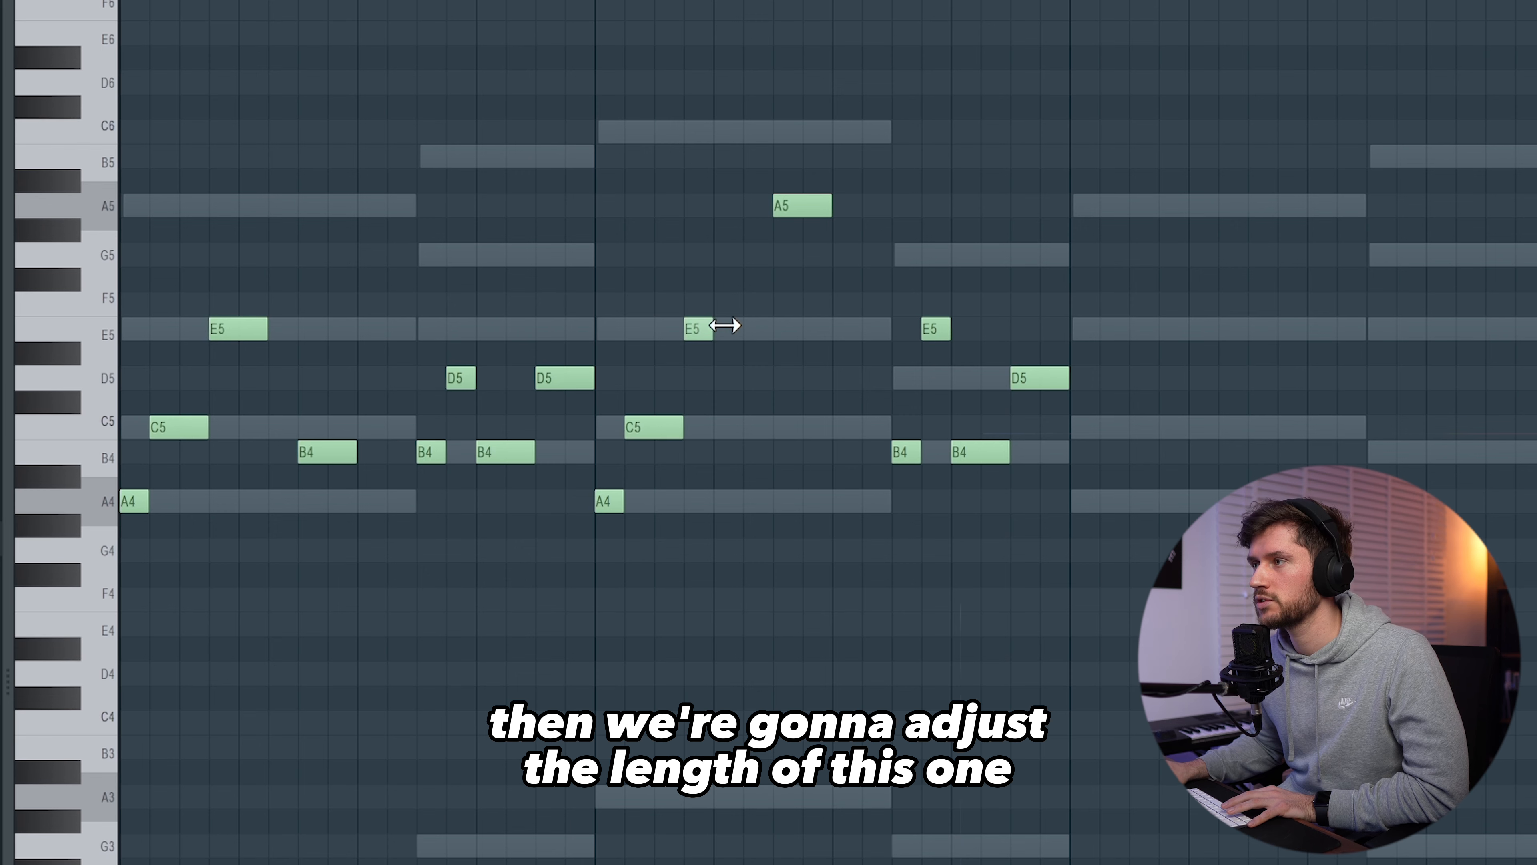
drag(721, 327, 743, 327)
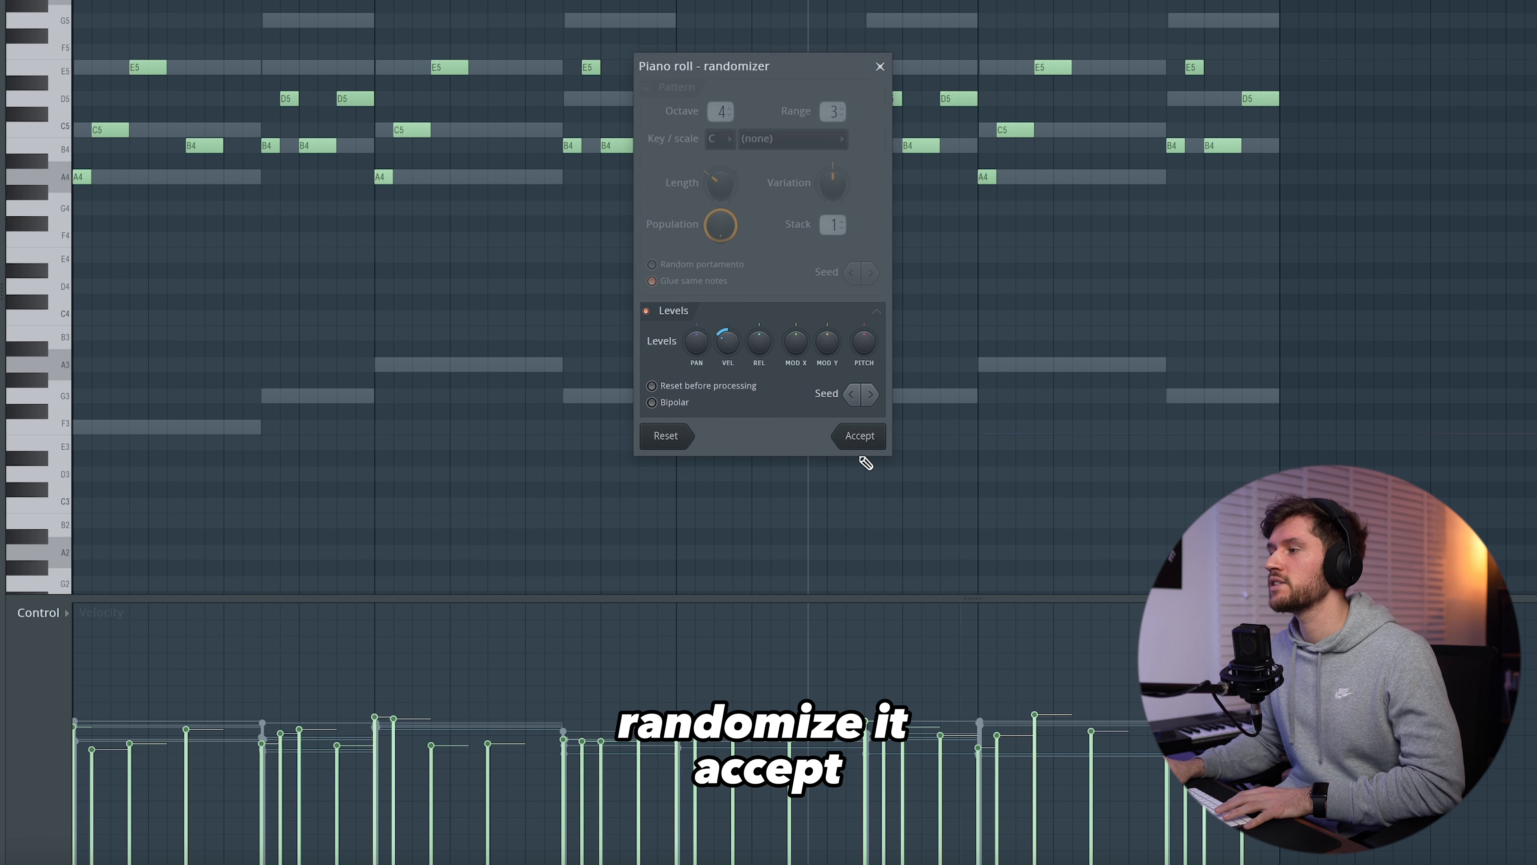
Step: Apply the velocity randomization to the guitar melody notes
click(859, 435)
scroll(730, 401, down, 3)
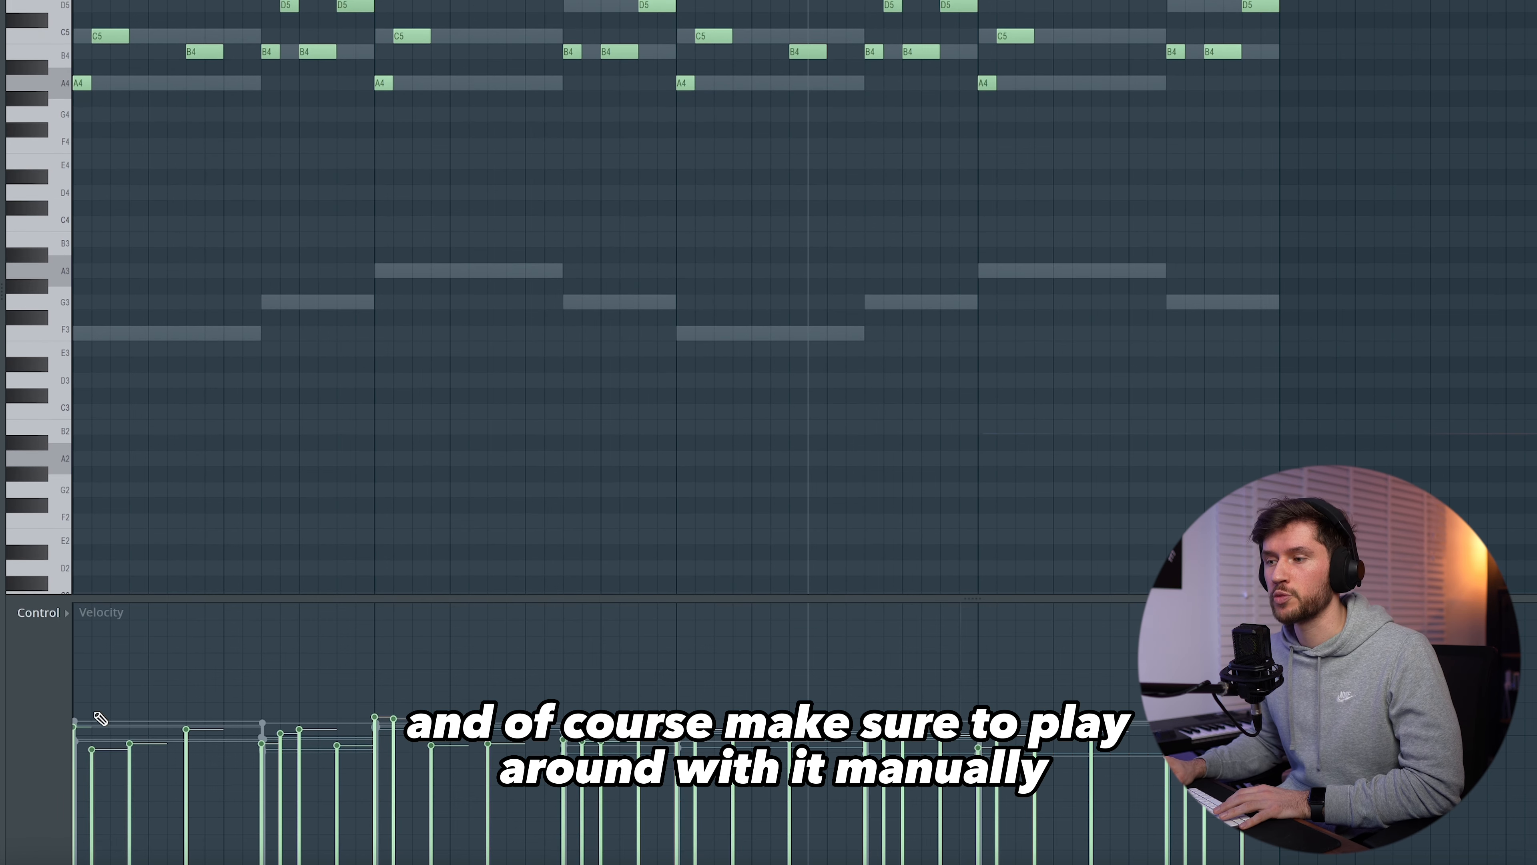